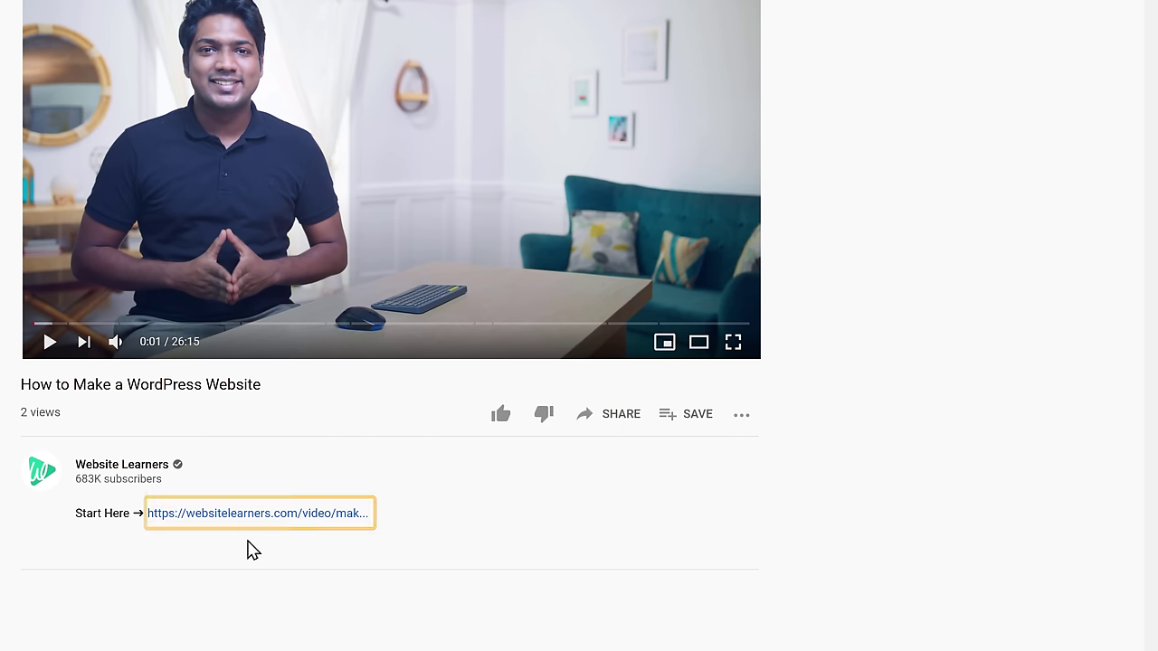
# - Confirm pixelsimply.com is available in the linked guide, then continue to Step 2 'Get Hosting and Domain'
pyautogui.click(249, 523)
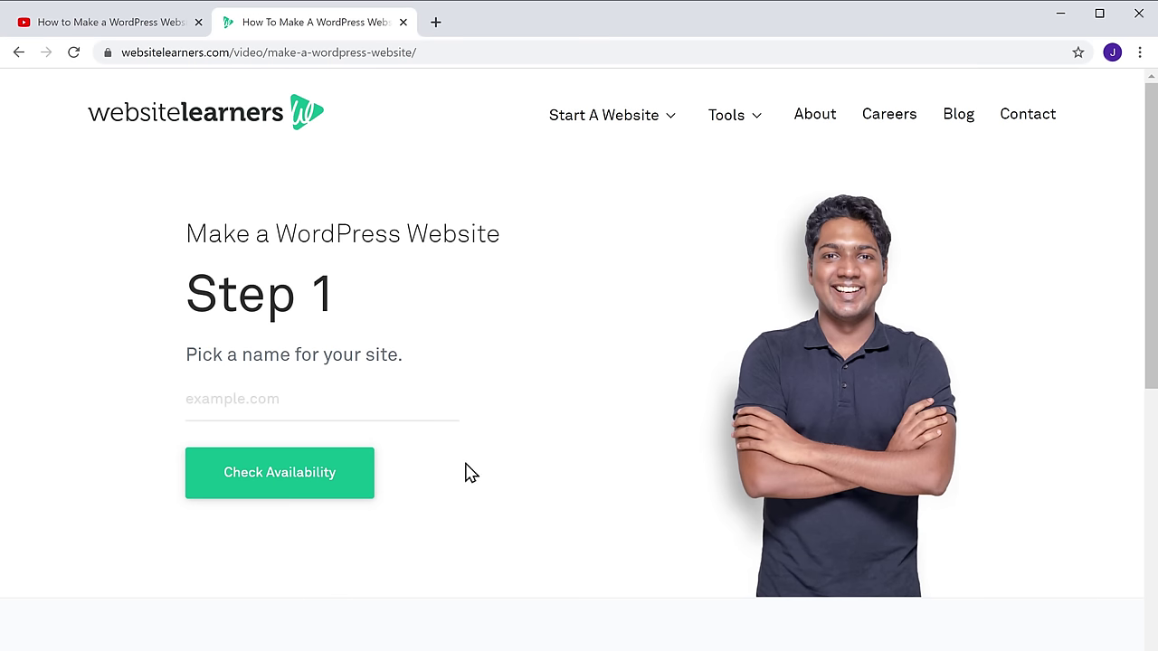
pyautogui.write('pixelsimply.com')
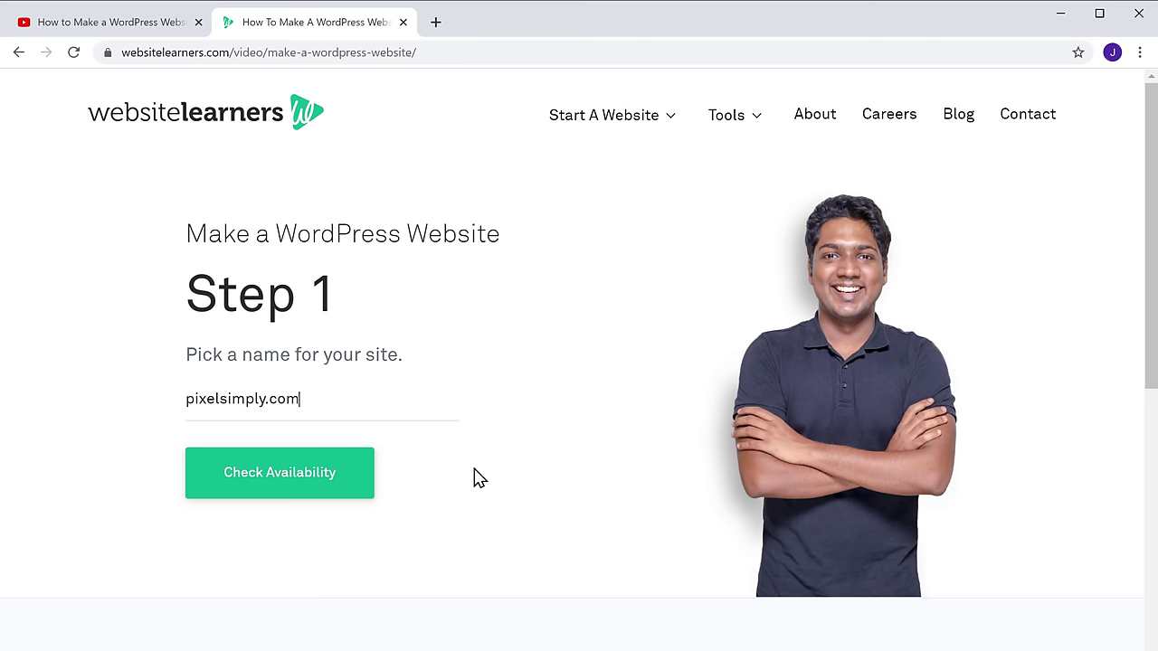
pyautogui.press('Tab')
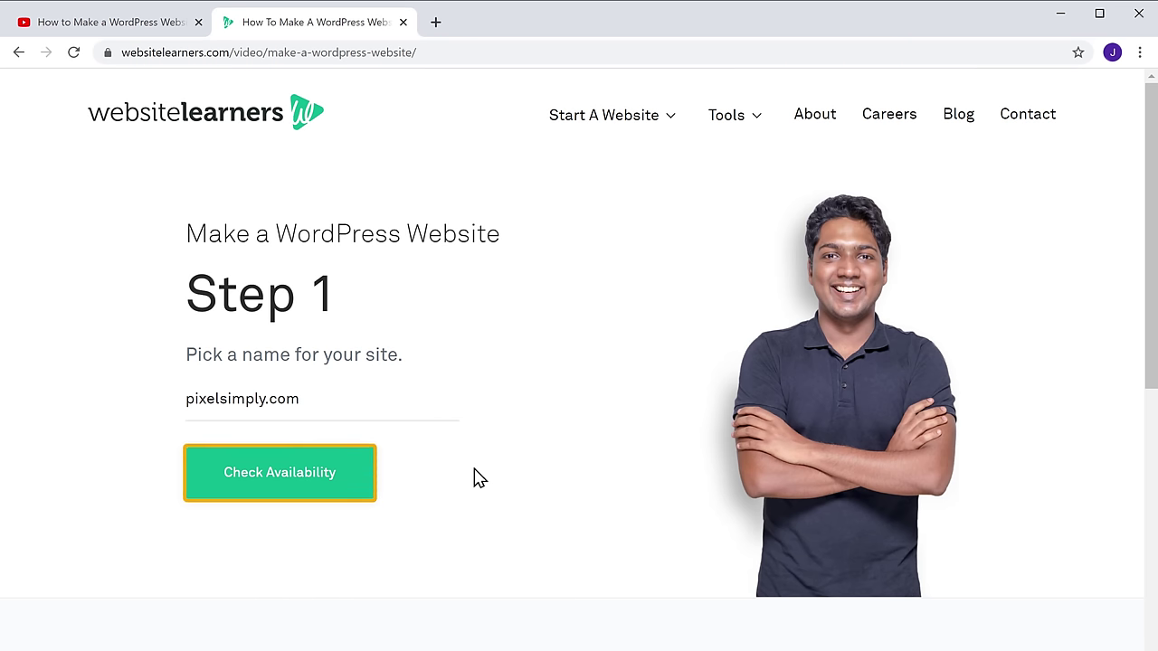
pyautogui.click(286, 492)
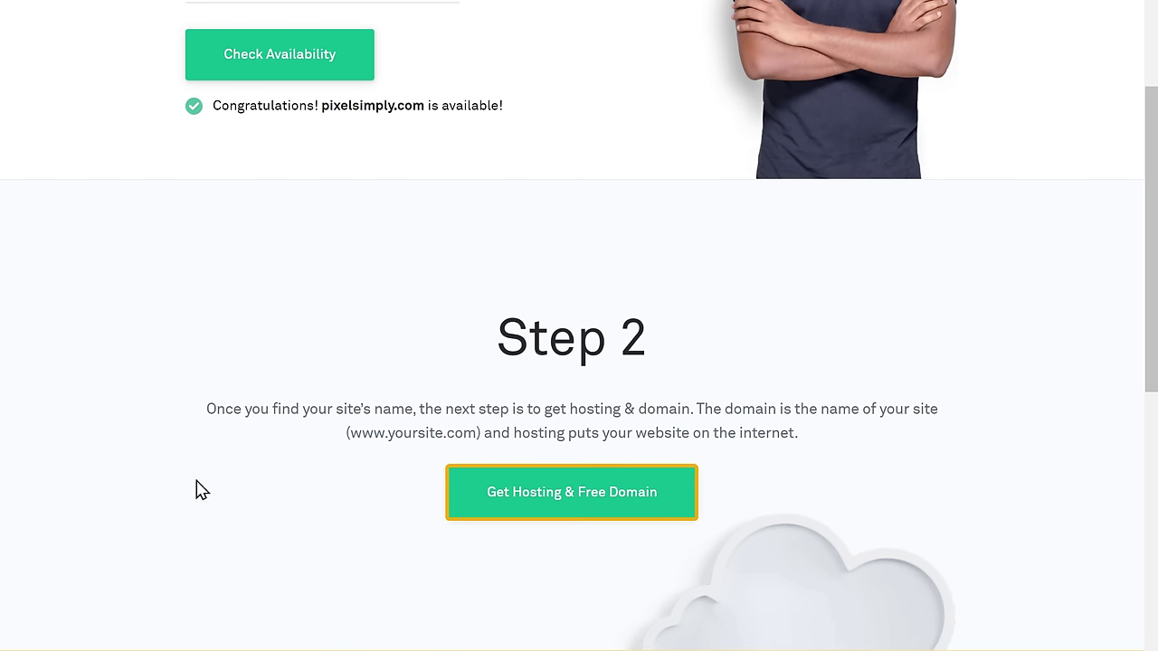
pyautogui.click(546, 514)
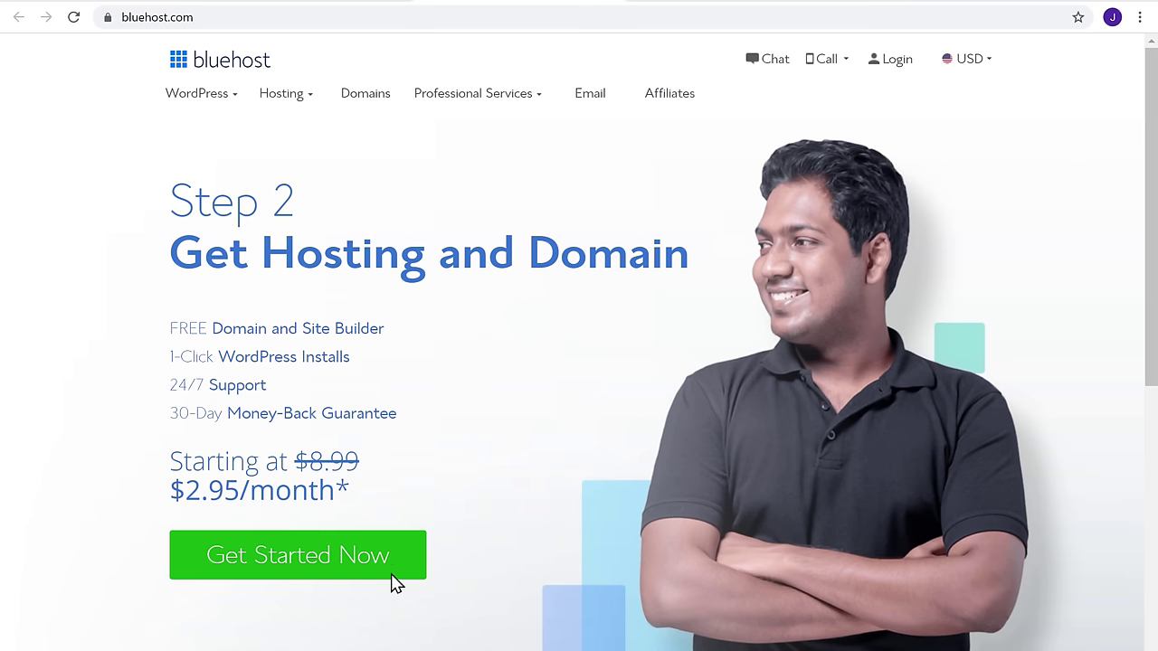
# - Begin the Bluehost hosting signup and pick the BASIC $2.95/month plan
pyautogui.click(303, 580)
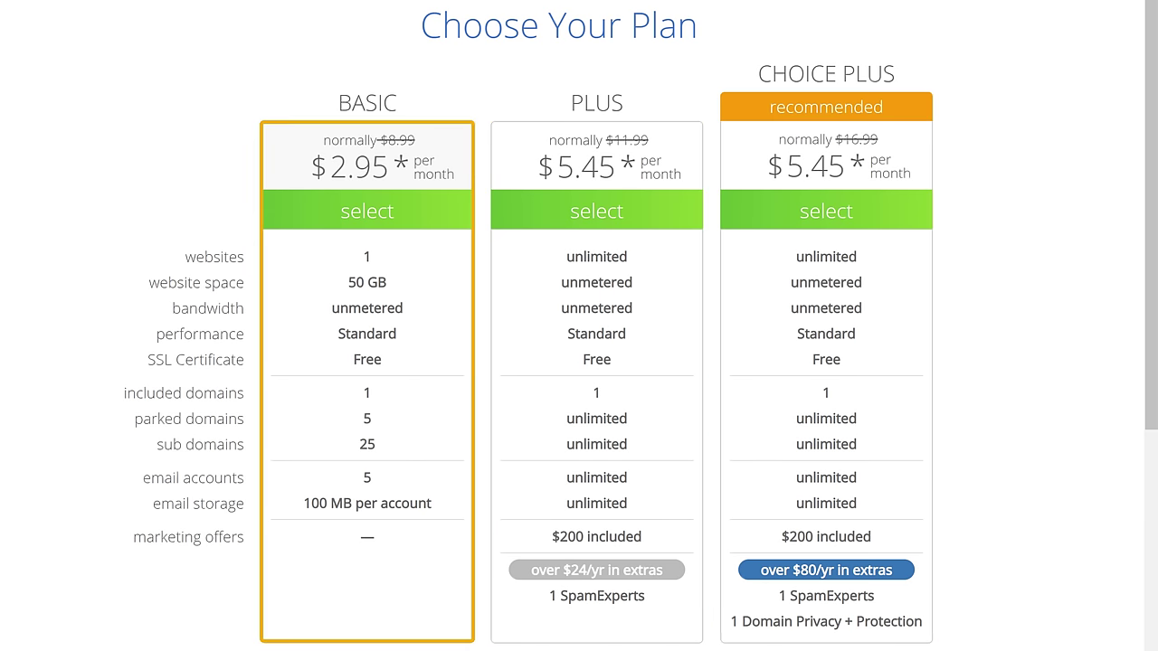
pyautogui.click(360, 222)
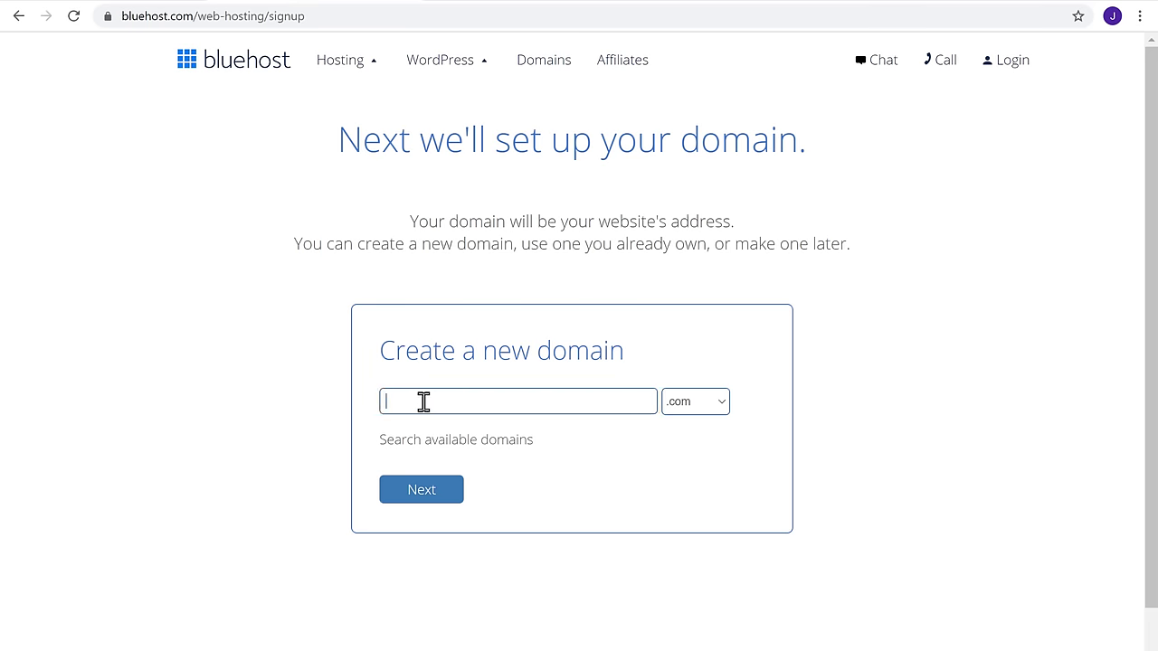
# - Enter pixelsimply with .com as the new domain and proceed to account creation
pyautogui.write('y')
pyautogui.press('Tab')
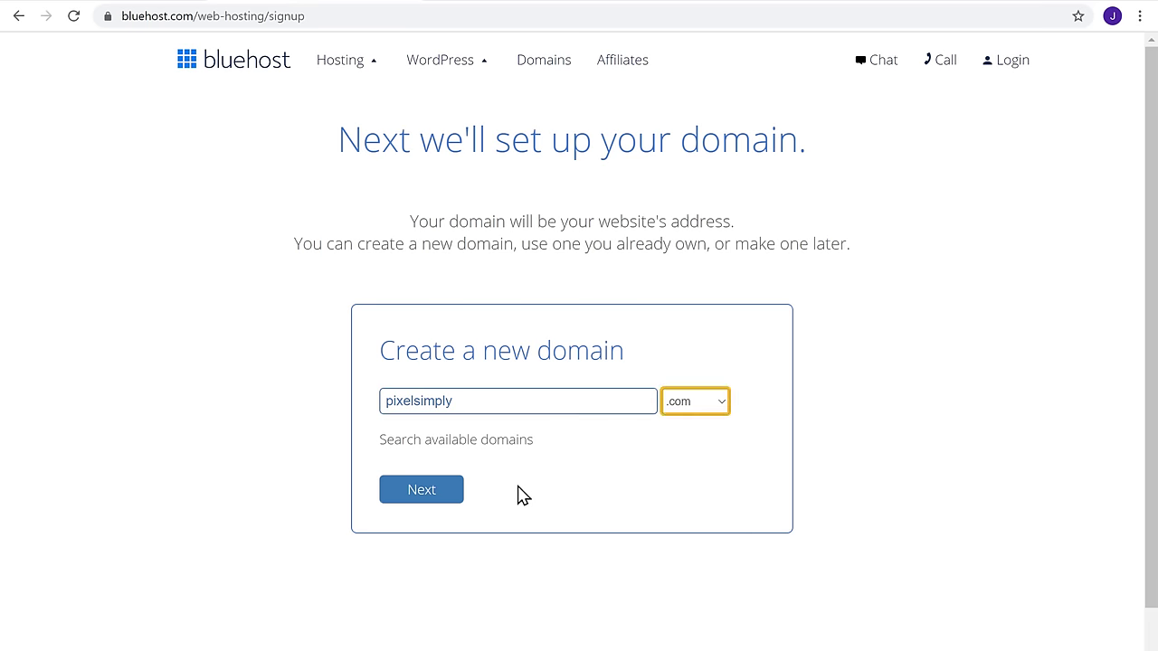
pyautogui.press('Tab')
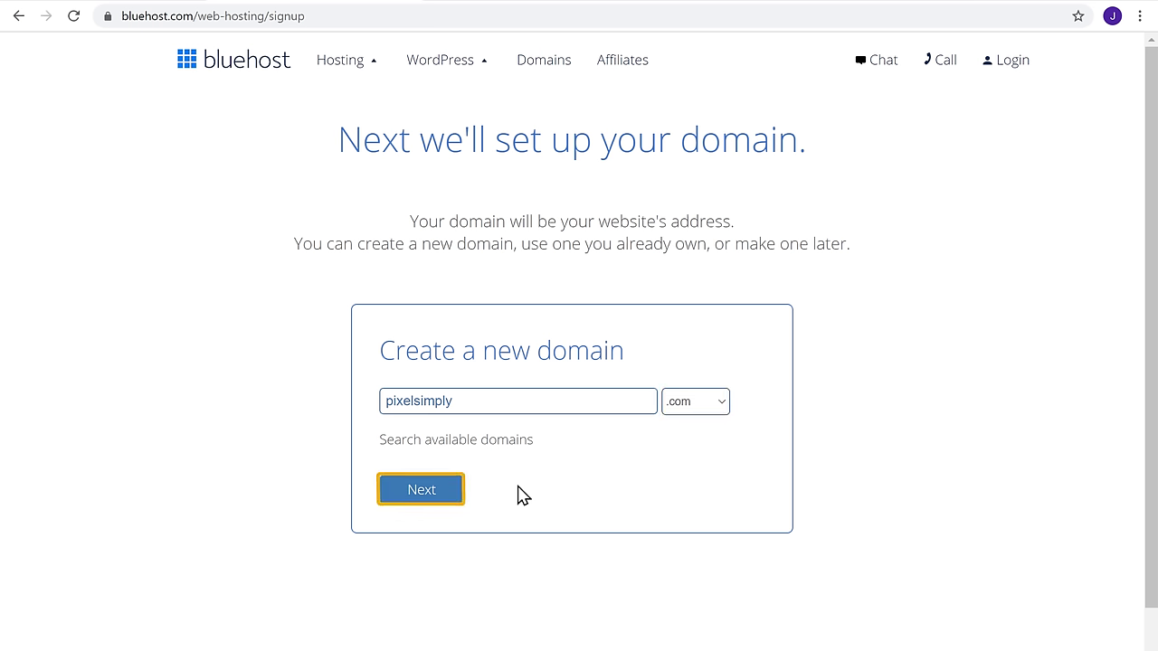
pyautogui.click(422, 503)
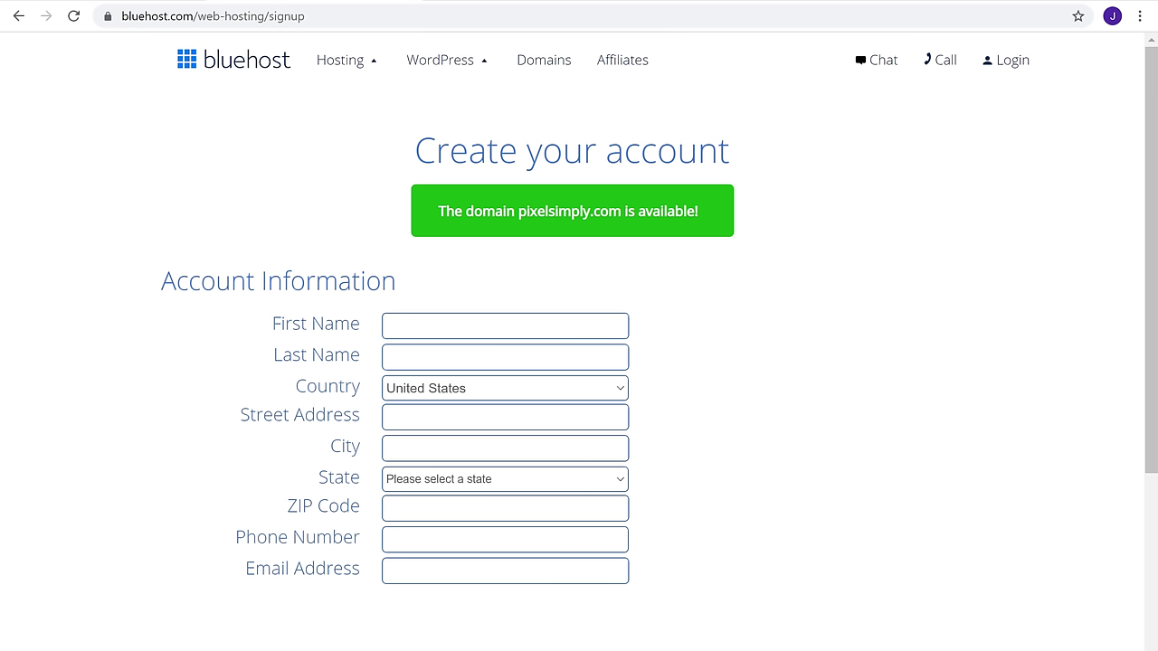
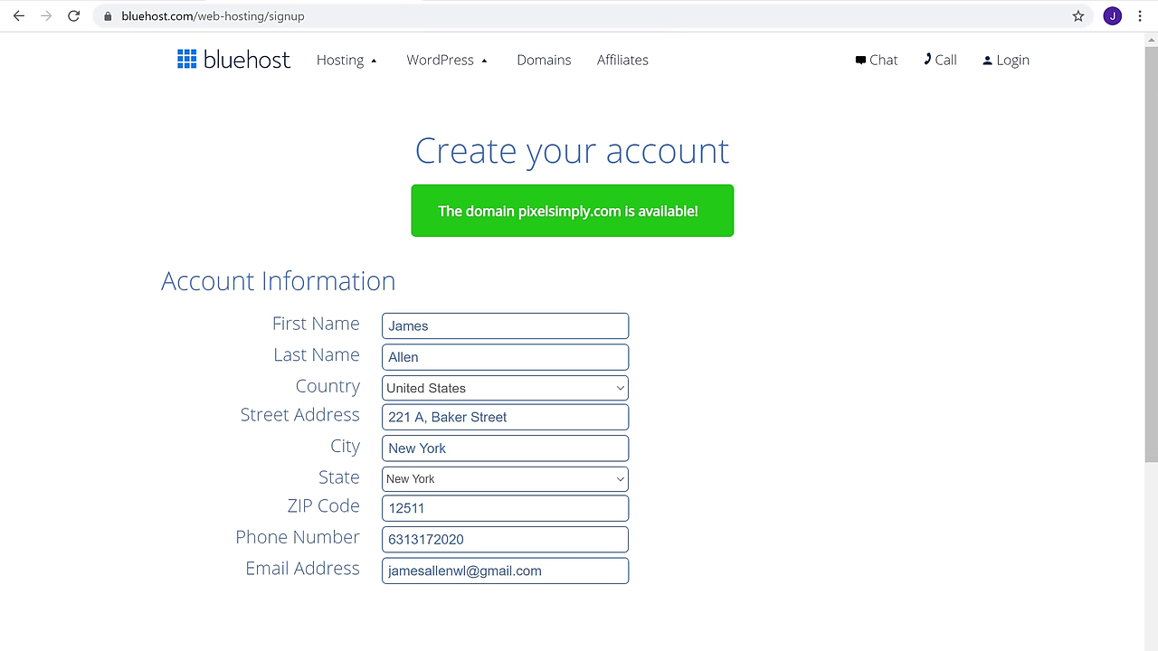
# - Fill Account Information with the holder's name, street address, city, state, ZIP, phone number and e-mail
pyautogui.scroll(-3, 579, 362)
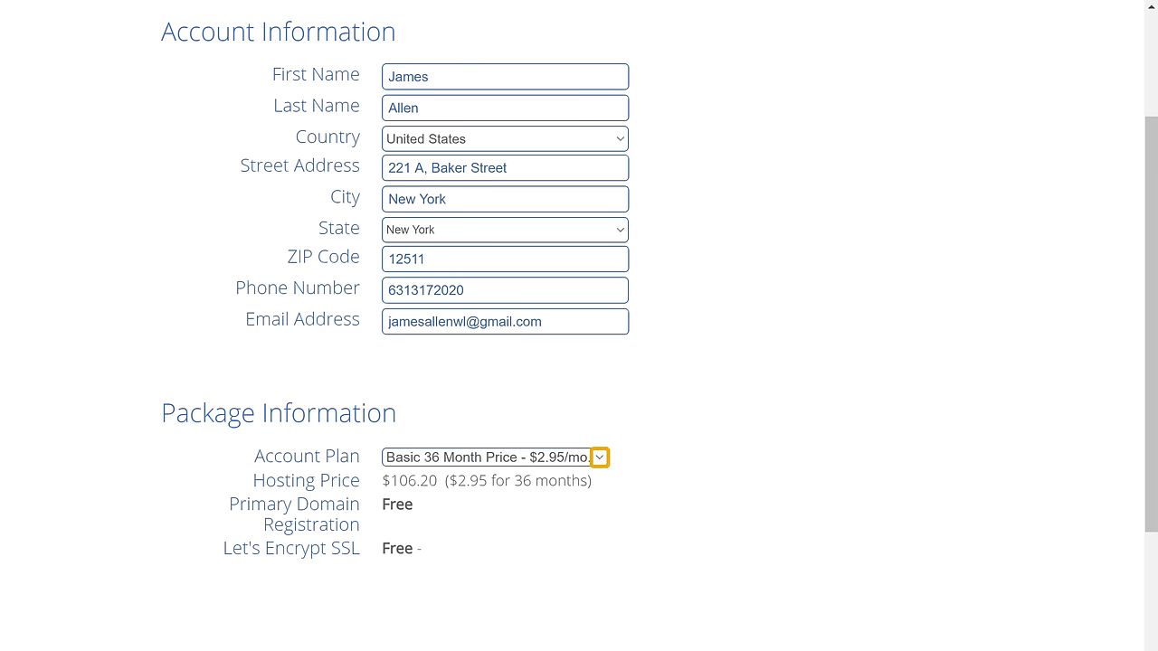
pyautogui.click(601, 463)
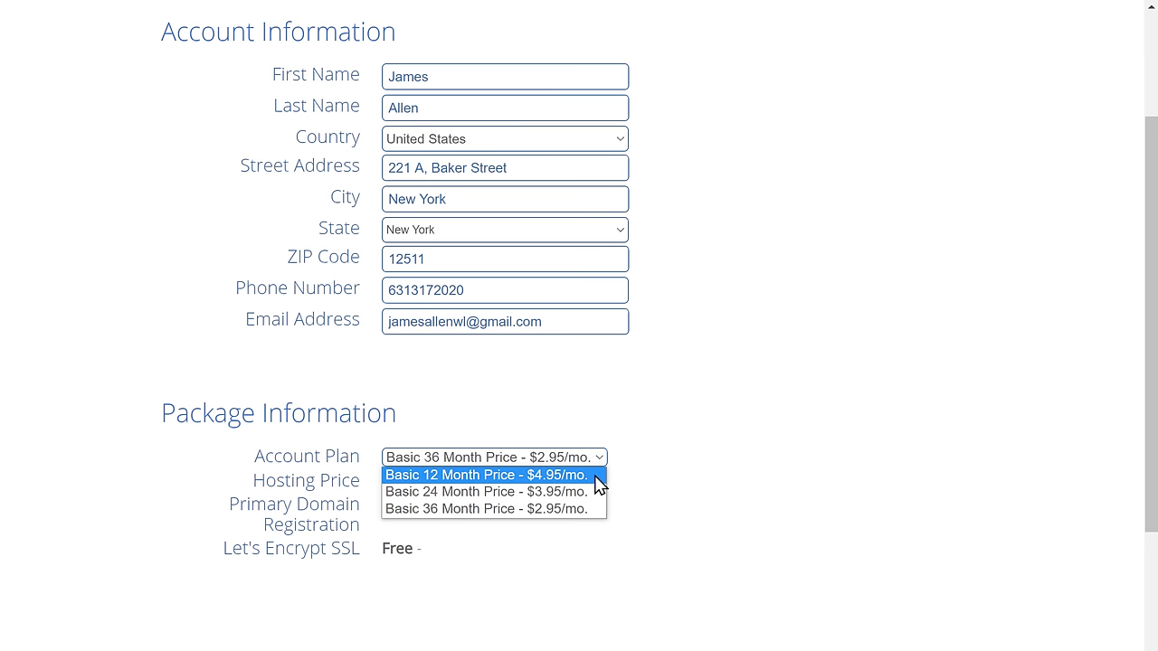
pyautogui.click(593, 474)
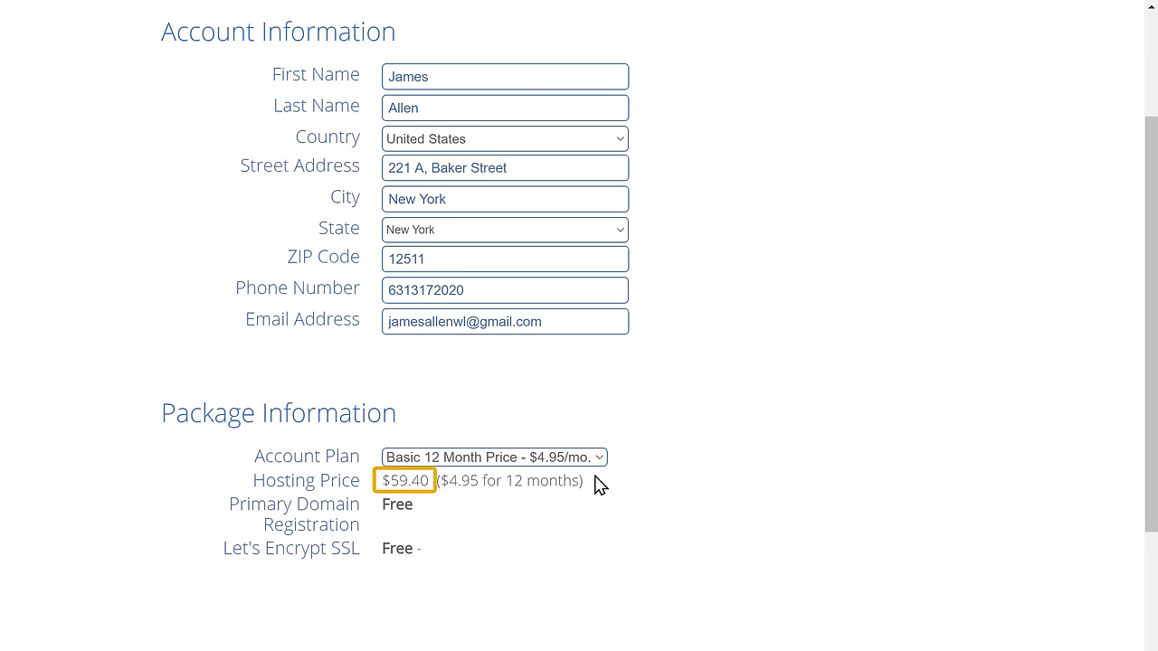
pyautogui.click(598, 463)
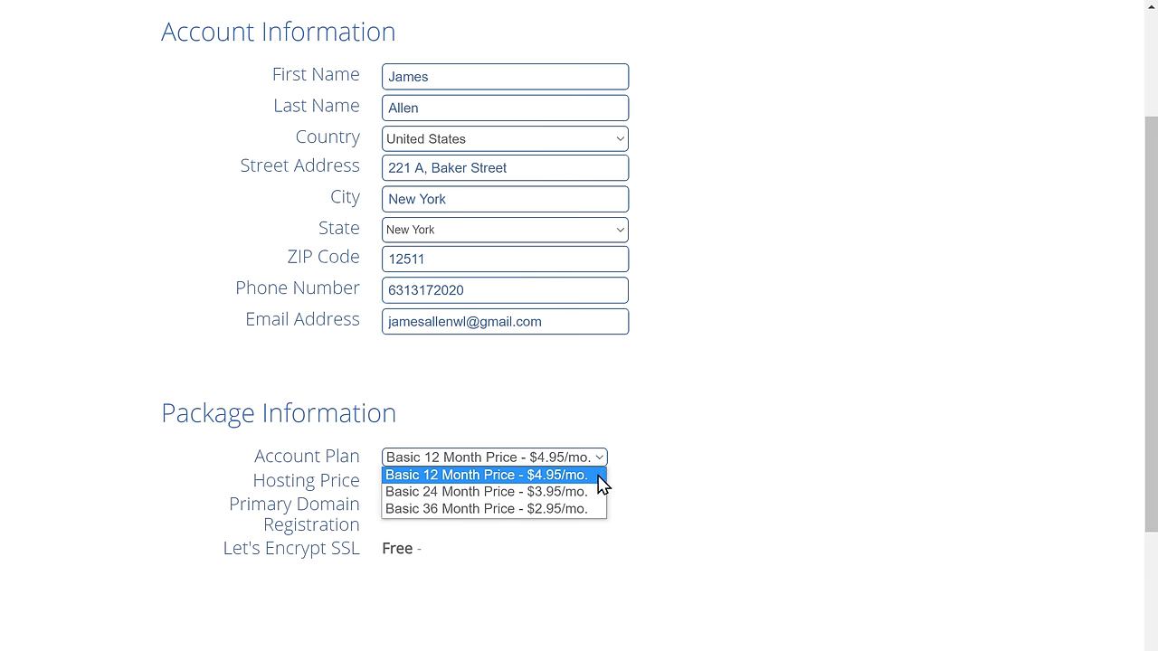
pyautogui.click(597, 509)
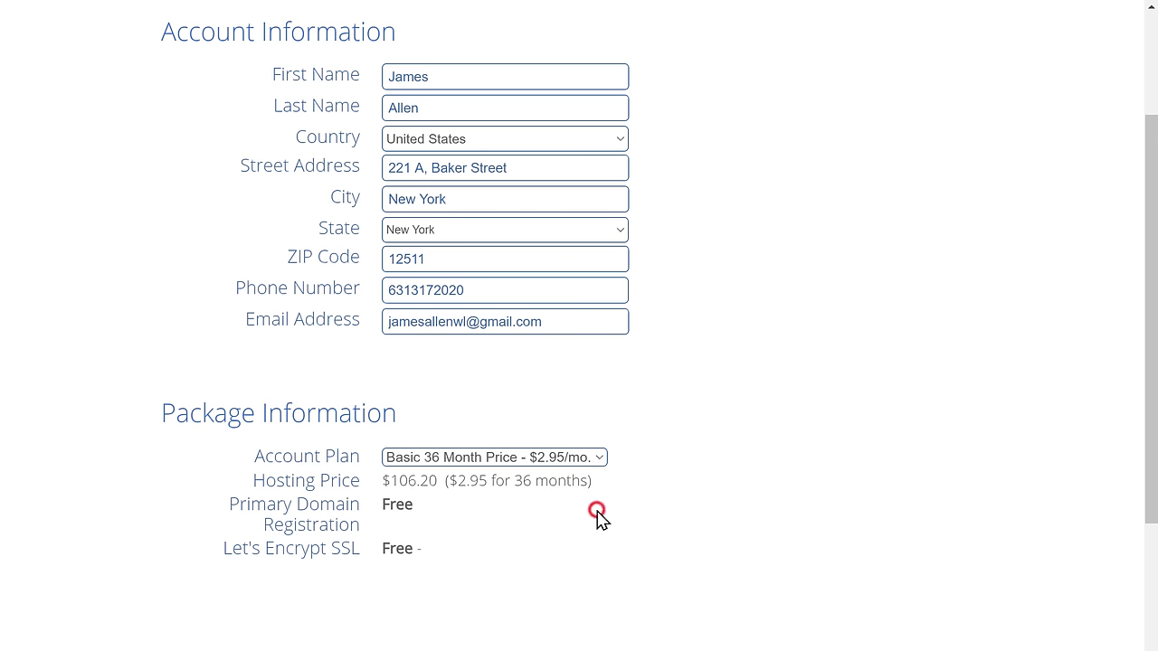
pyautogui.scroll(-1, 597, 516)
pyautogui.scroll(-6, 578, 326)
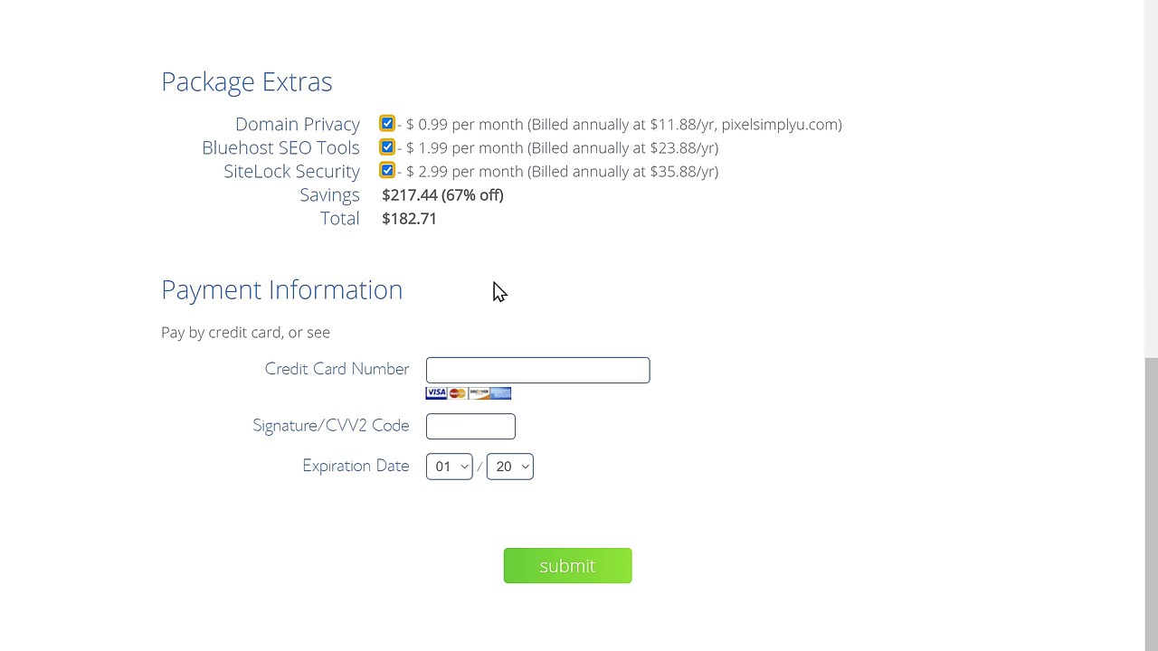
# - Uncheck the Domain Privacy, SEO Tools and SiteLock Security package extras
pyautogui.click(390, 126)
pyautogui.click(388, 148)
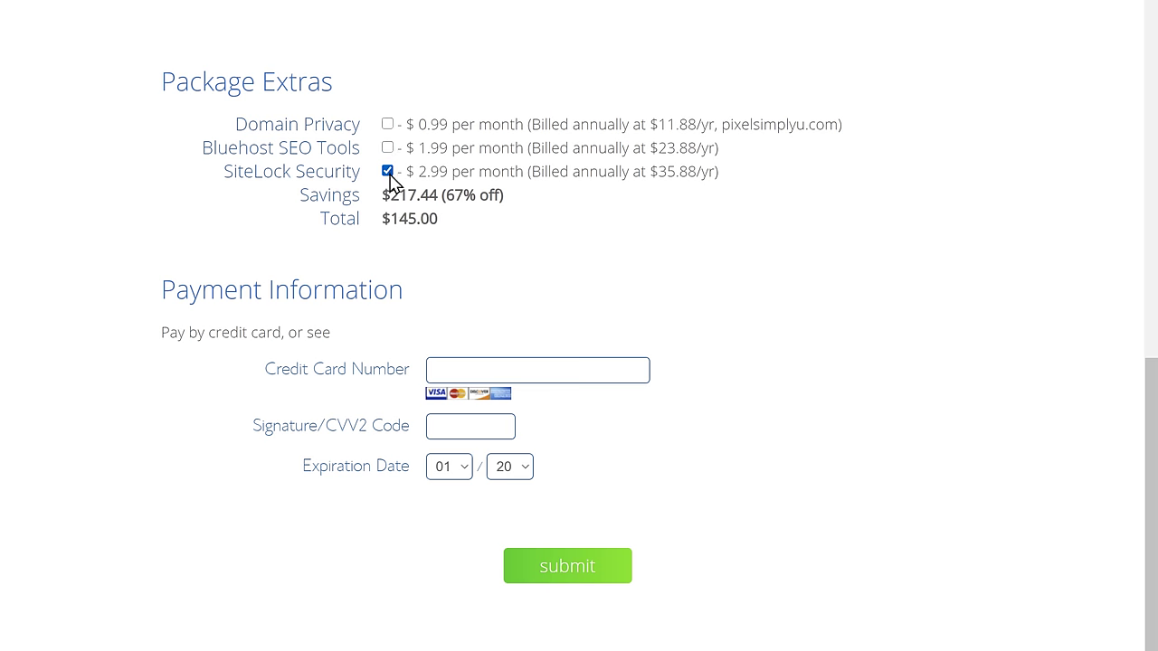
pyautogui.click(388, 171)
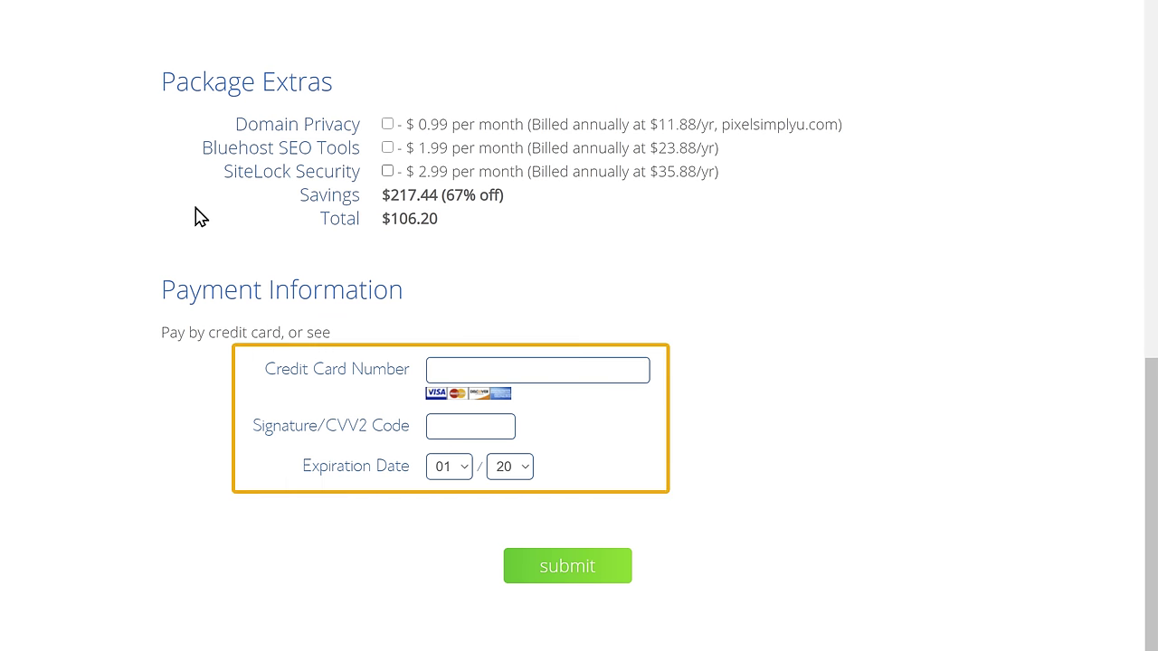
# - Enter the card number, security code and expiry date, then submit the $106.20 order
pyautogui.click(468, 370)
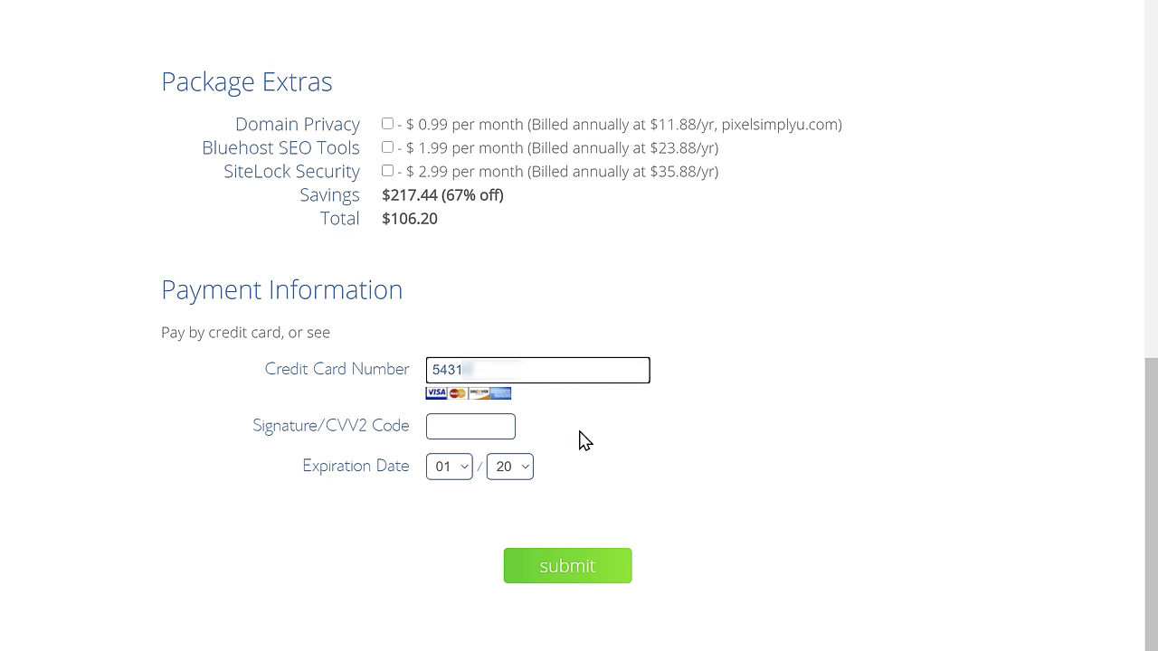
pyautogui.press('Tab')
pyautogui.press('Tab')
pyautogui.press('Tab')
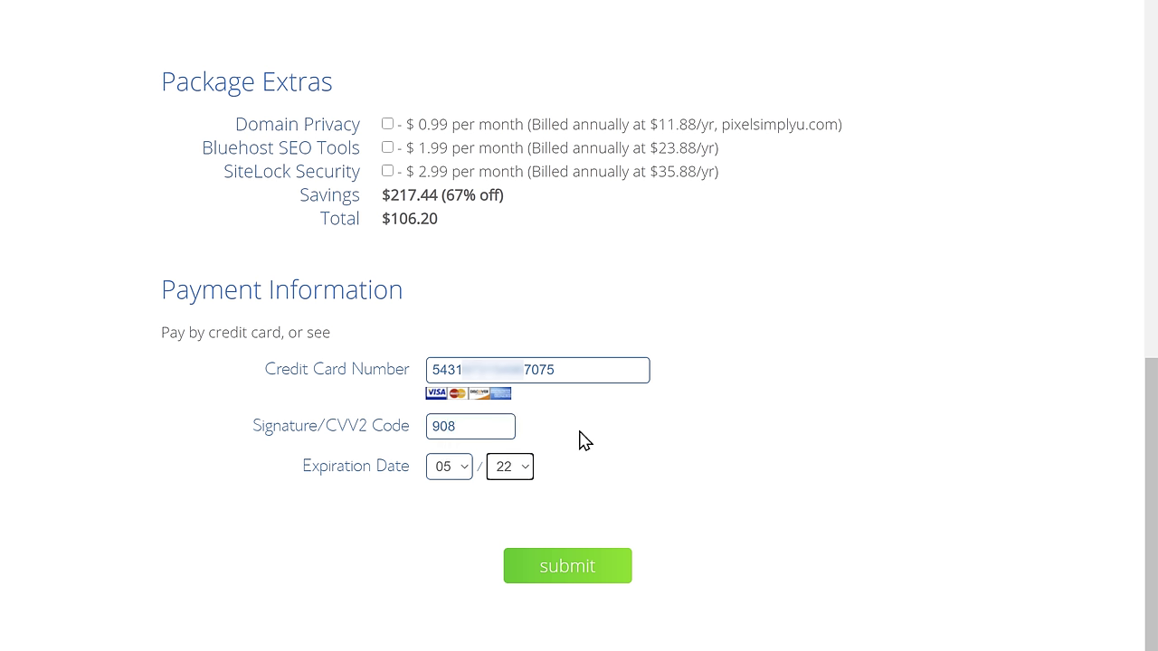
pyautogui.press('Tab')
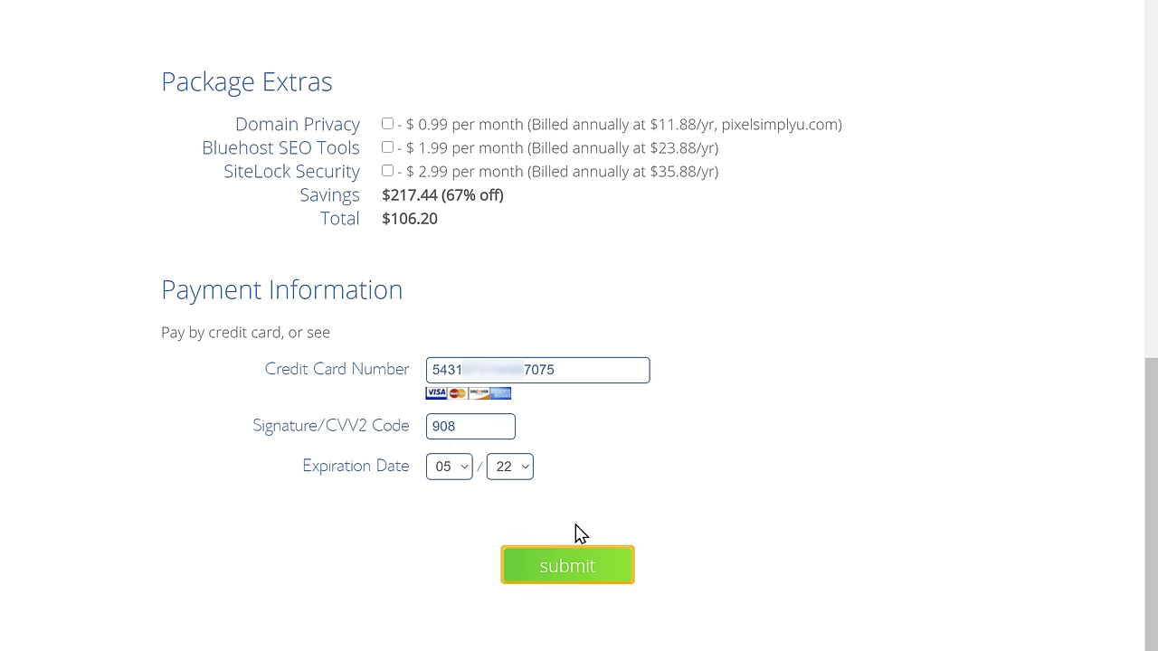
pyautogui.click(572, 580)
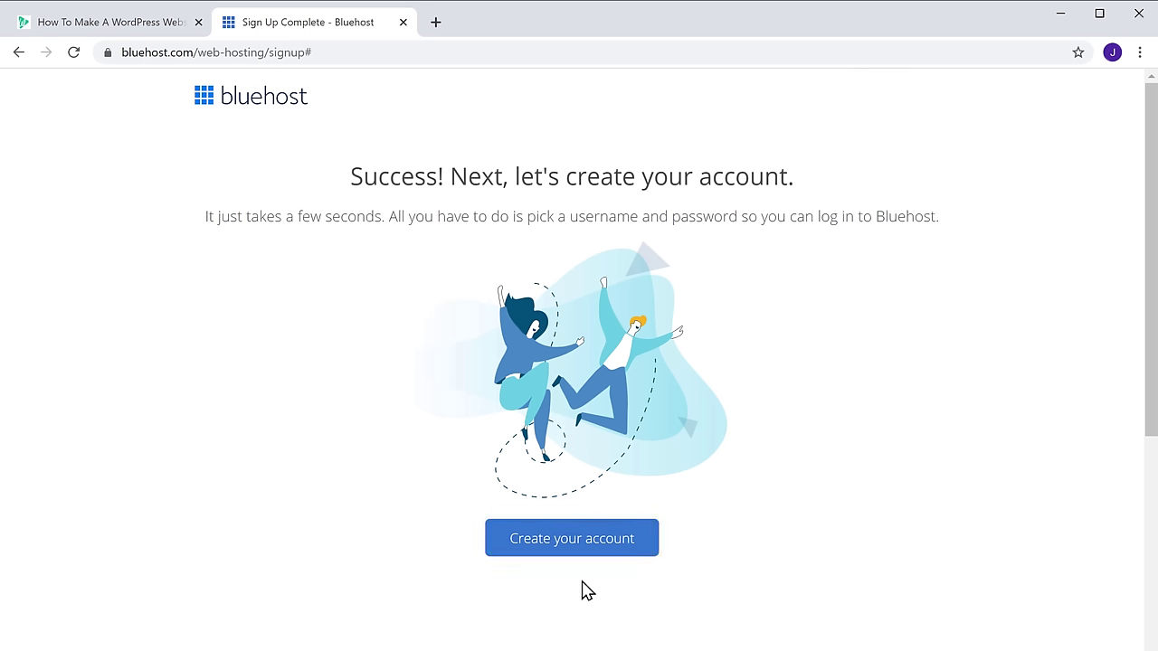
# - Create the pixelsimply.com hosting account login by entering and retyping a new password
pyautogui.click(569, 549)
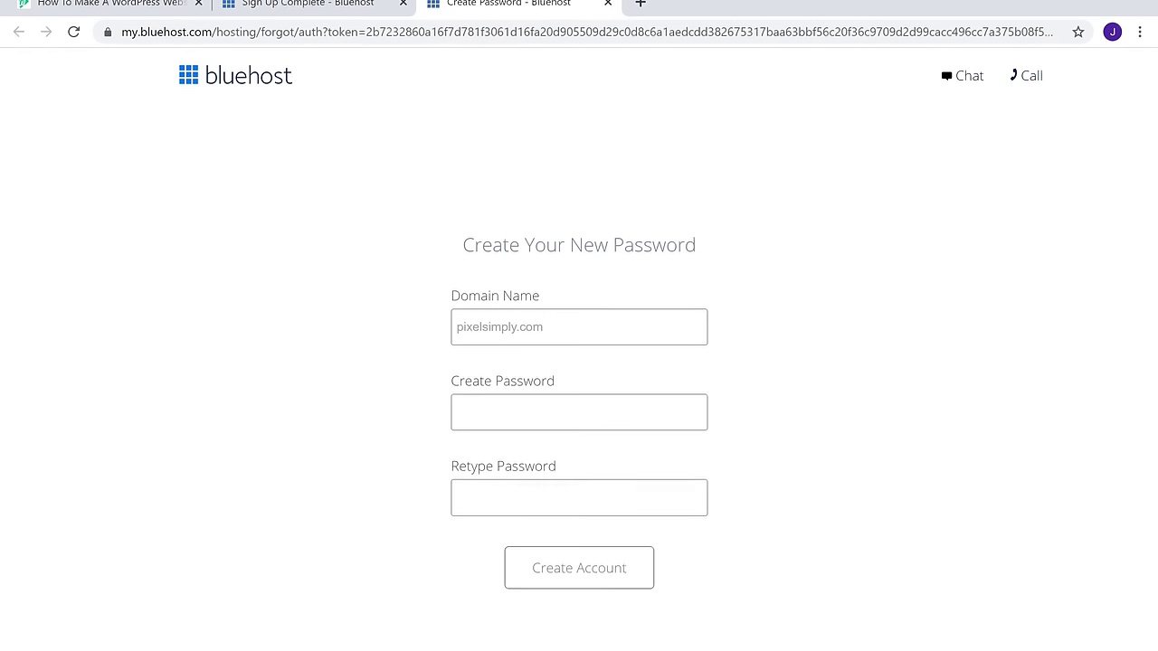
pyautogui.click(579, 411)
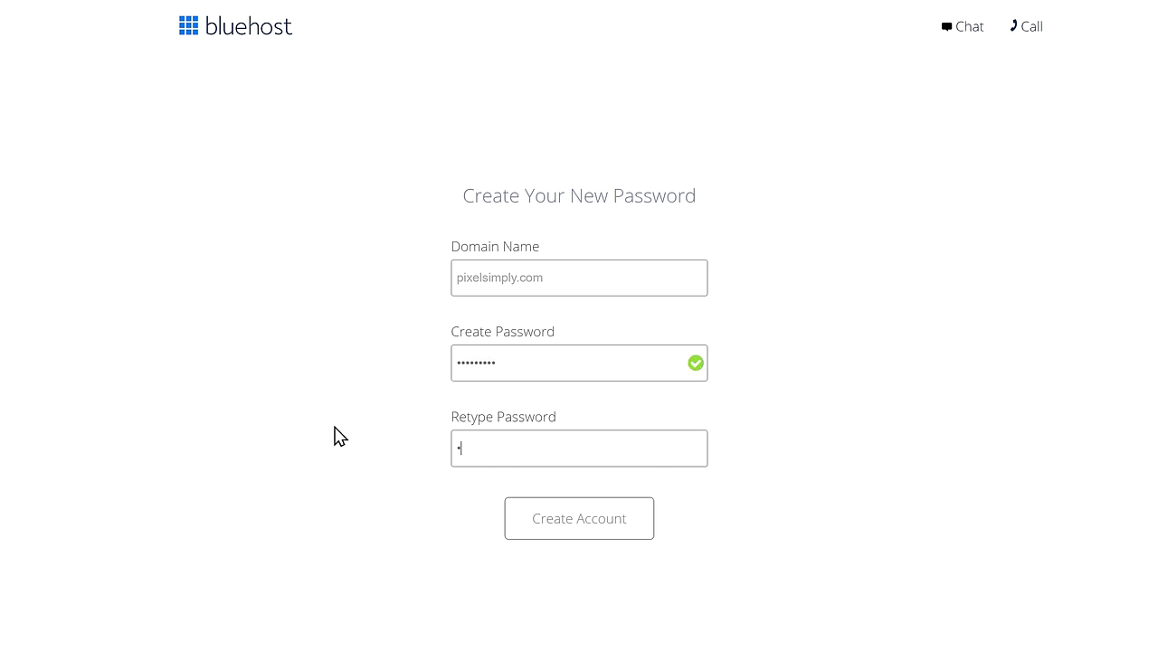
pyautogui.write('••')
pyautogui.press('Tab')
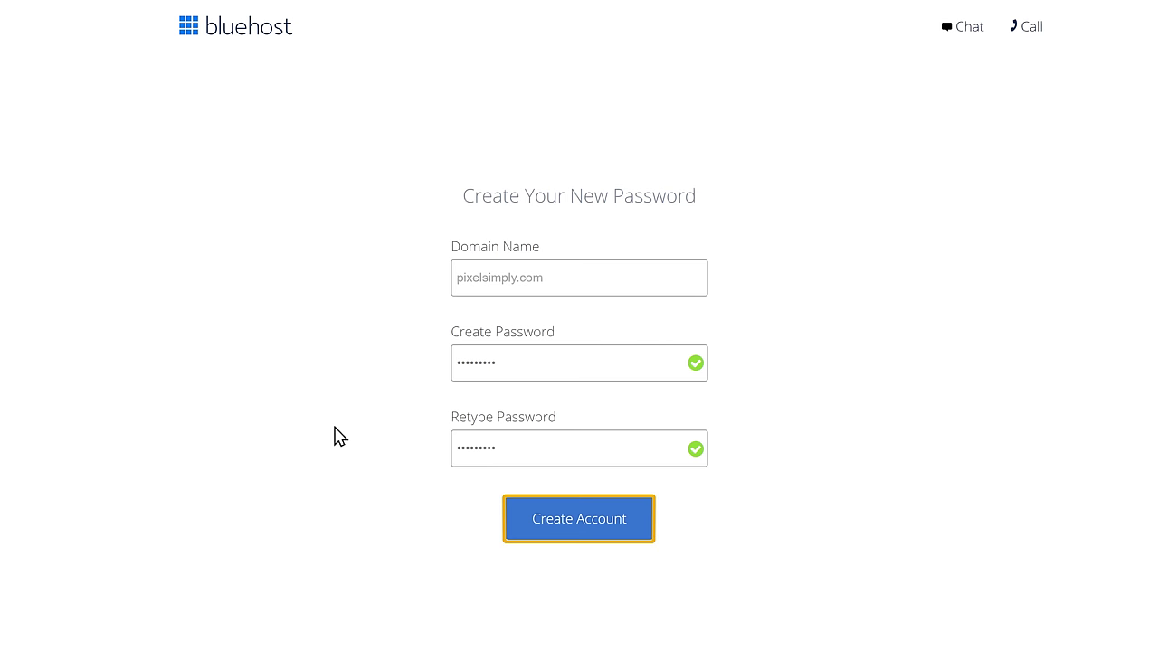
pyautogui.click(579, 534)
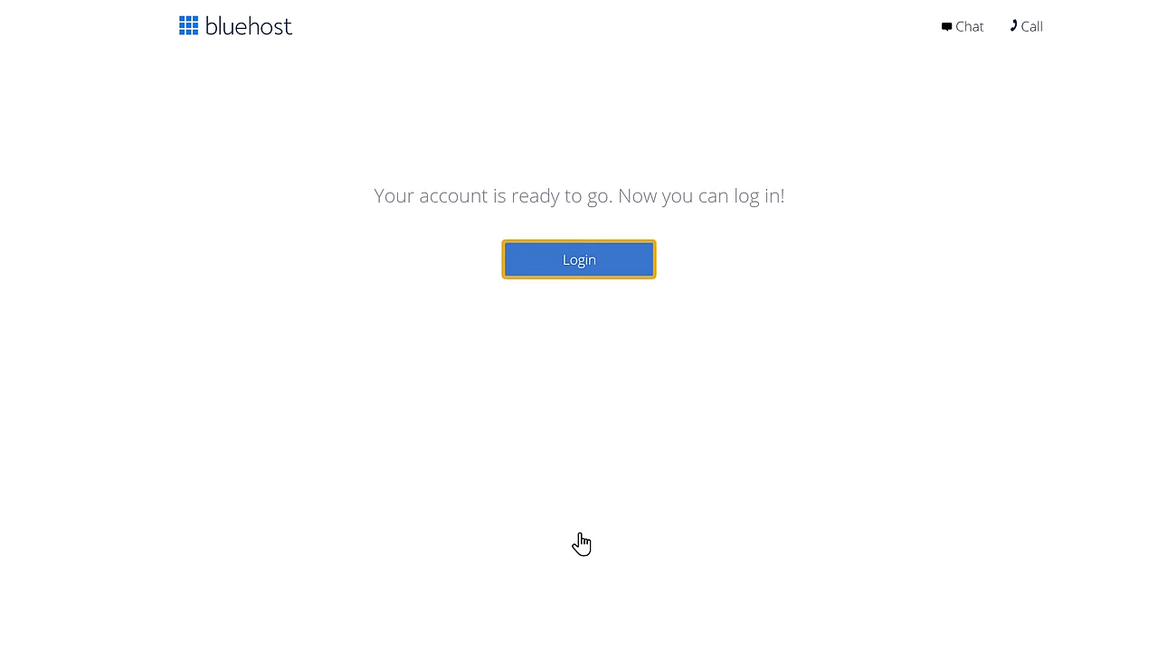
# - Log in to the new Bluehost account and skip the how-much-help onboarding question
pyautogui.click(576, 269)
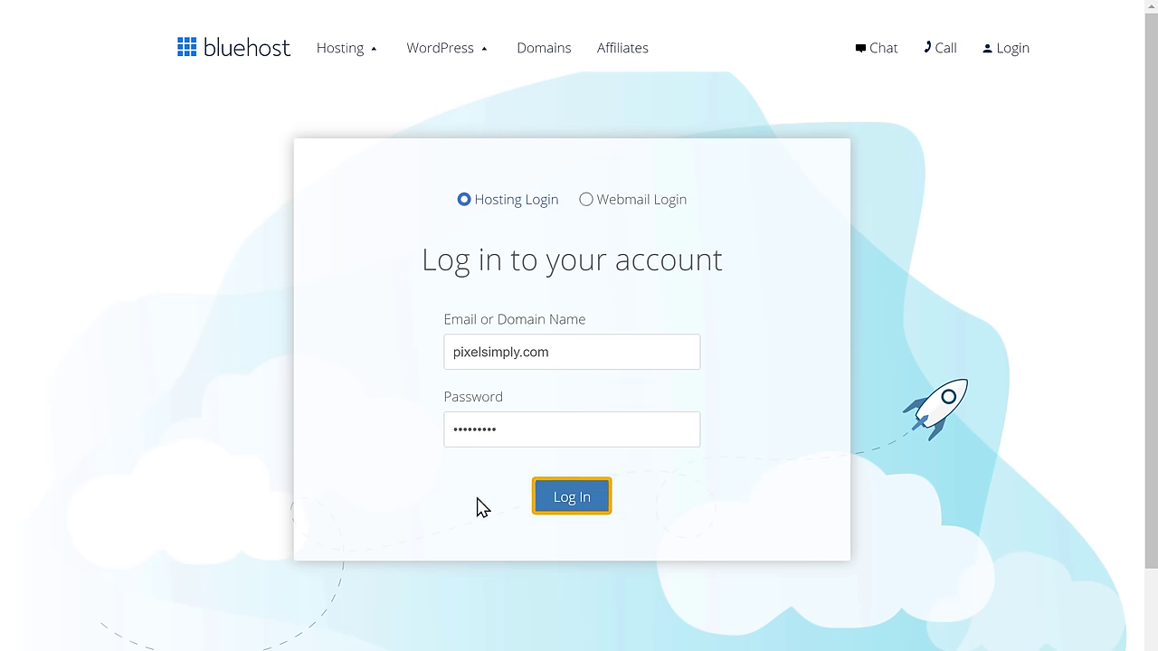
pyautogui.click(571, 511)
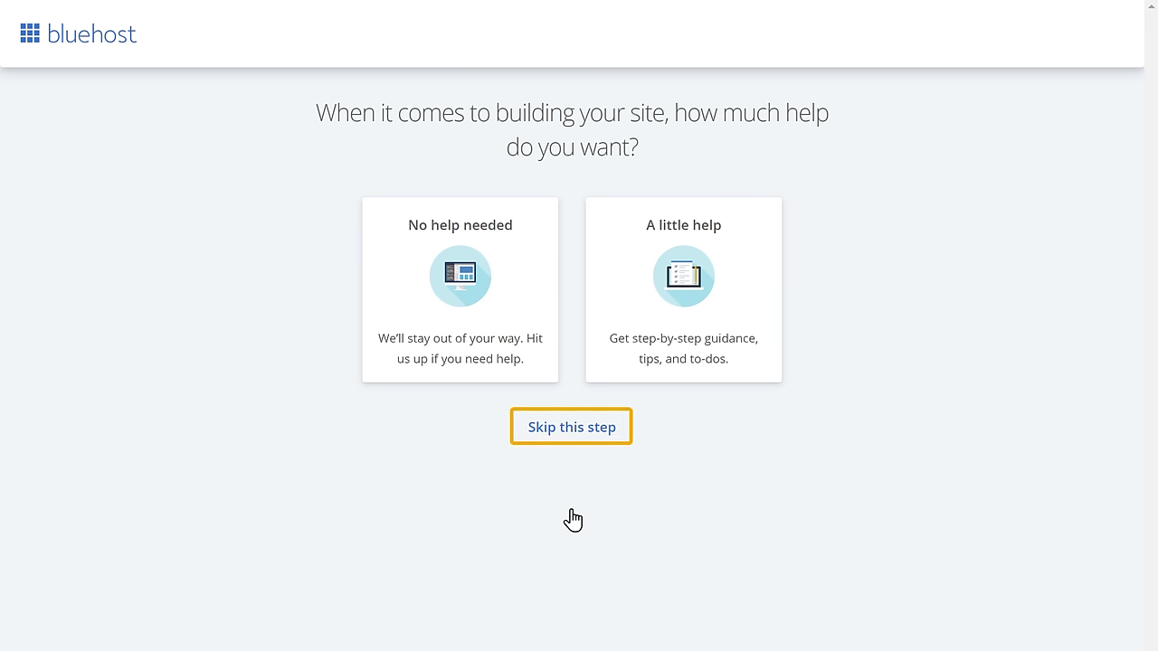
pyautogui.click(571, 437)
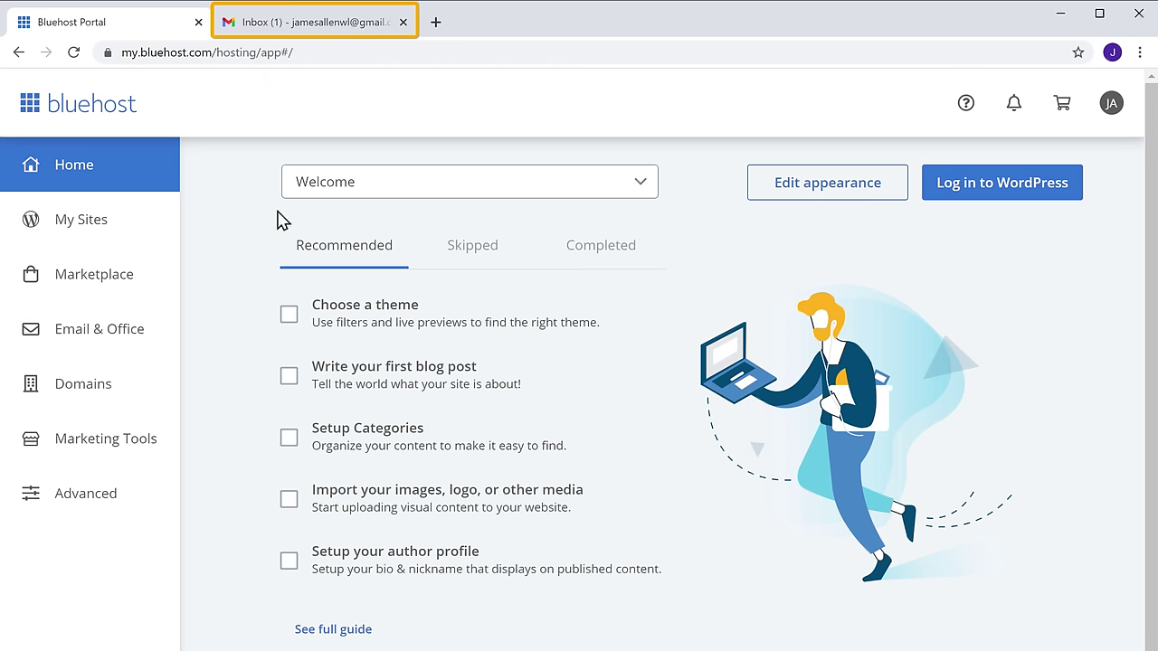
# - Verify the domain contact e-mail via the 'WHOIS Verification for pixelsimply.com' message in Gmail
pyautogui.click(316, 36)
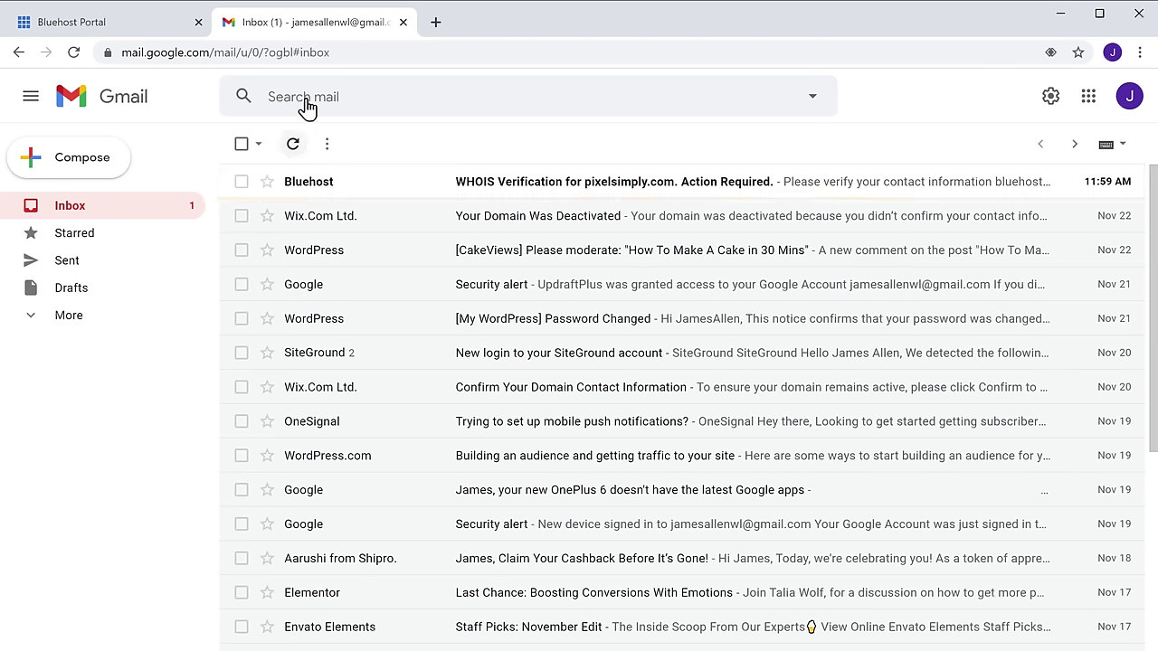
pyautogui.click(298, 197)
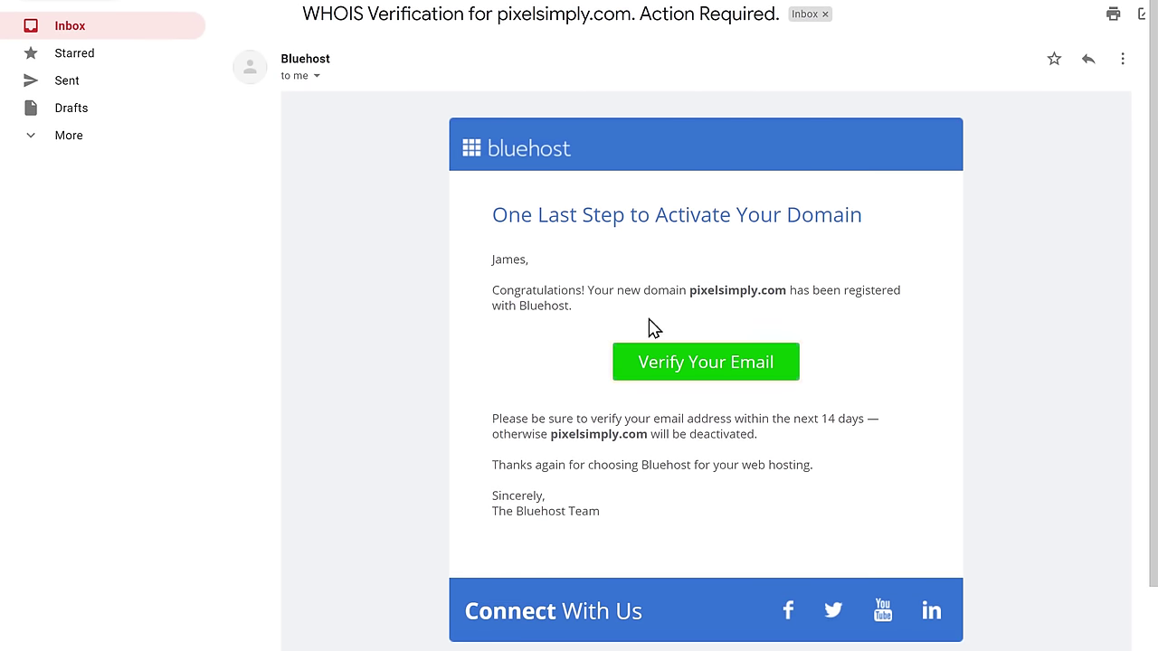
pyautogui.click(705, 376)
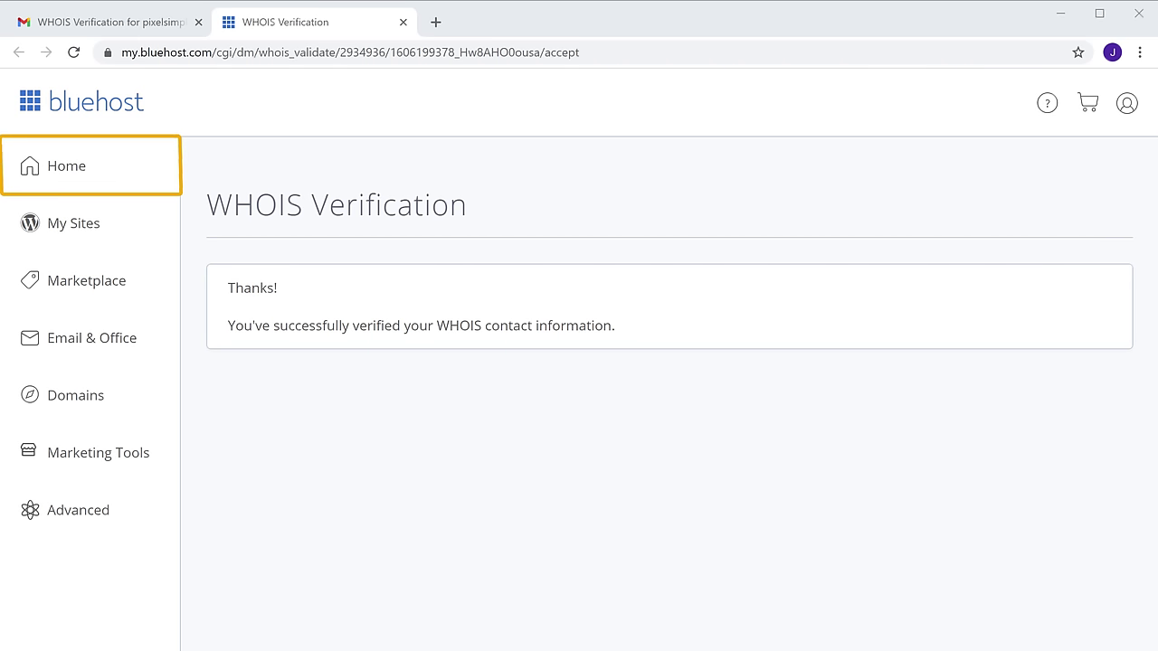
# - From Bluehost Home, go to the WordPress admin and launch pixelsimply.com out of coming-soon mode
pyautogui.click(59, 175)
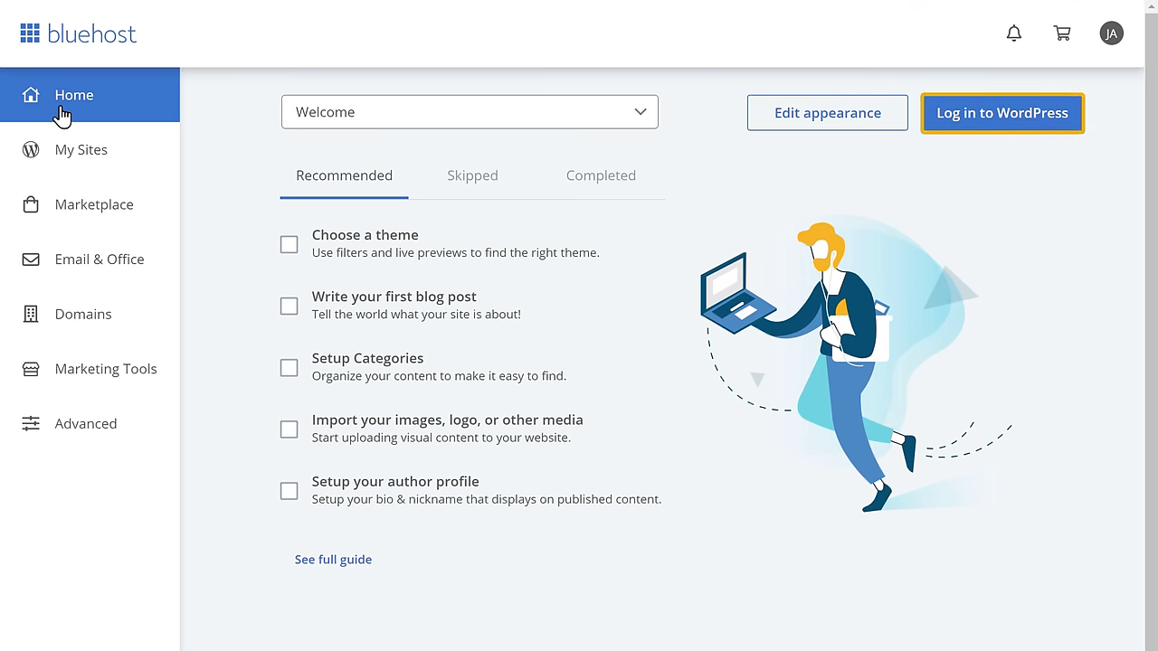
pyautogui.click(1007, 129)
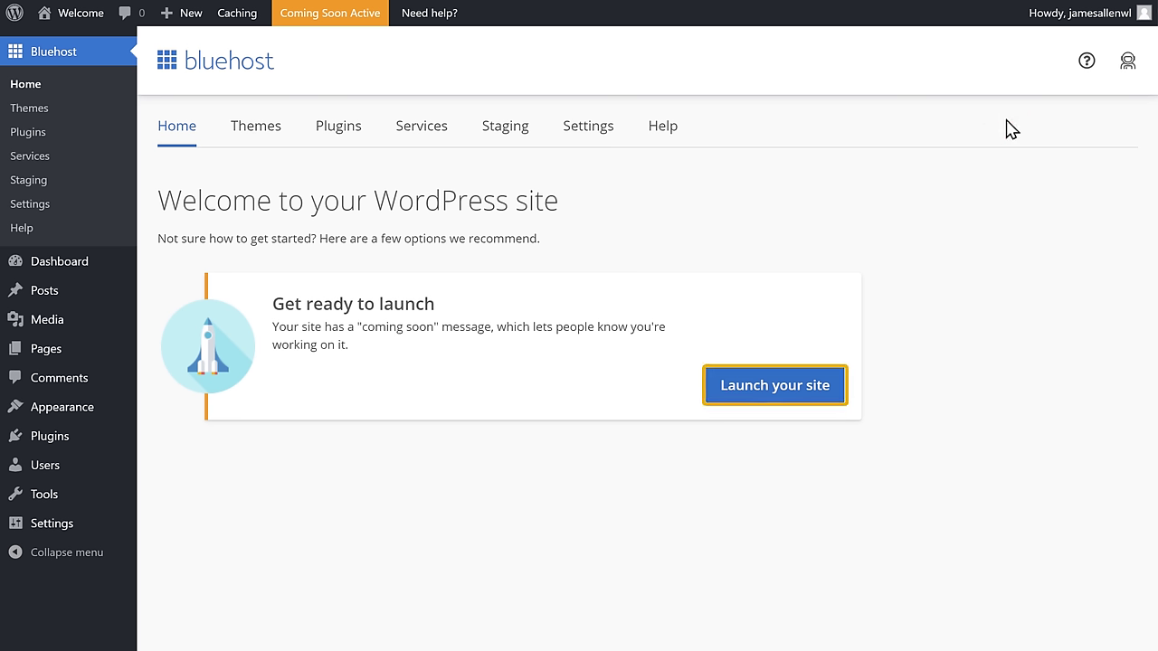
pyautogui.click(768, 398)
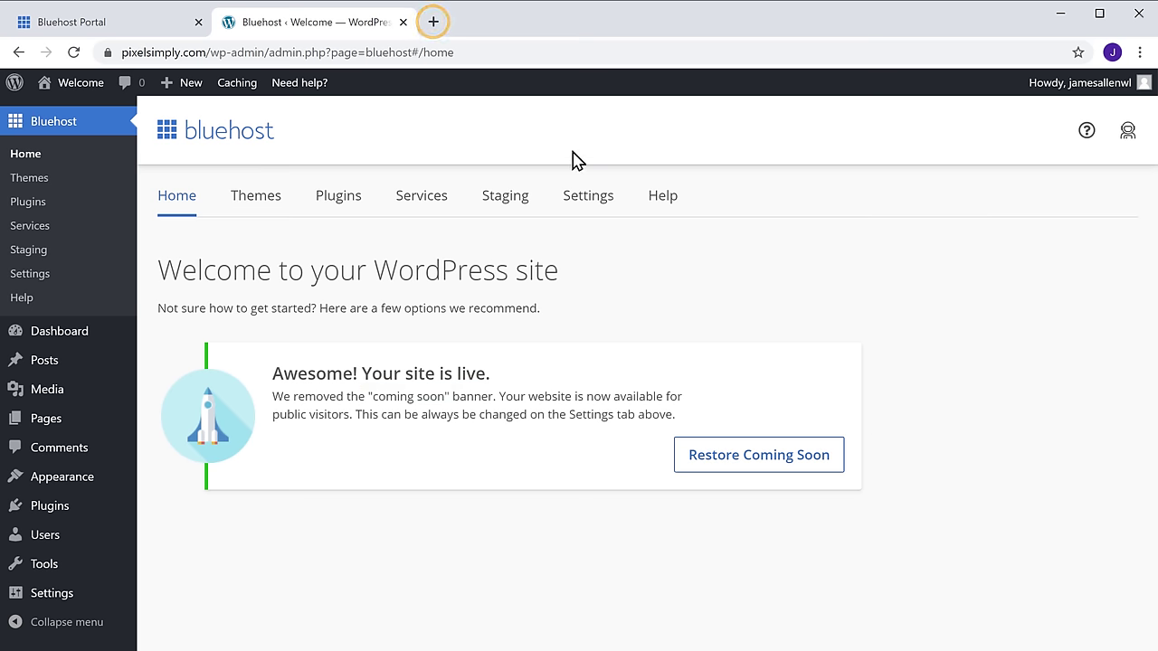
# - Load pixelsimply.com in a new browser tab
pyautogui.click(433, 22)
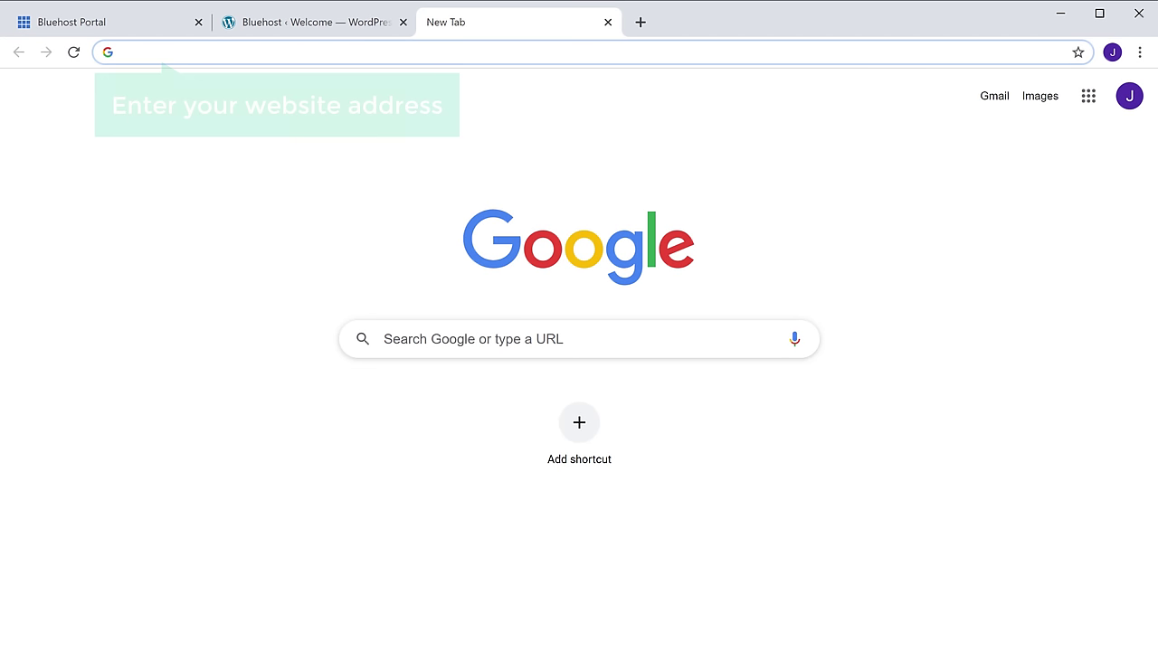
pyautogui.write('pixelsimply.com')
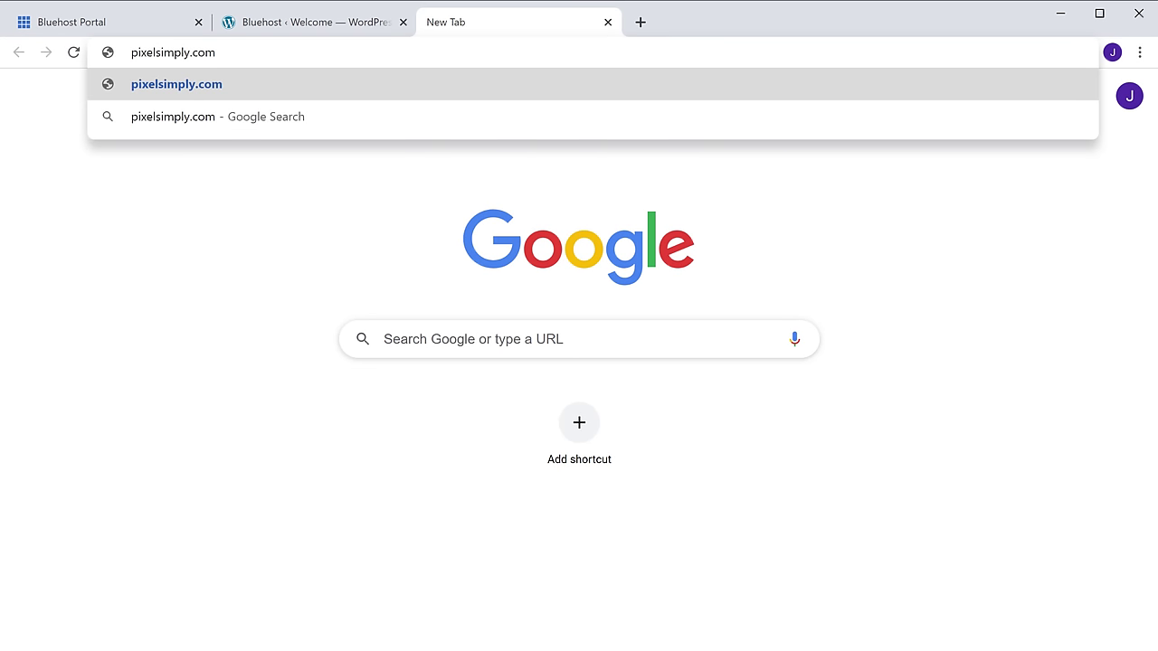
pyautogui.press('Return')
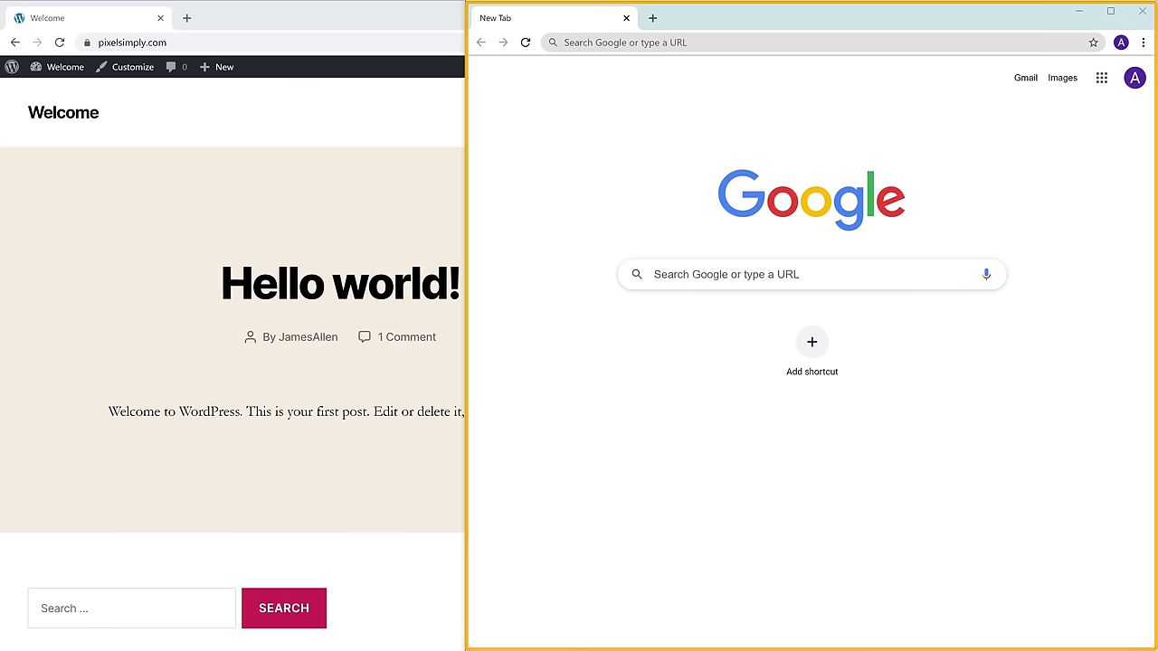
# - Load pixelsimply.com in the second window and bring up the admin Dashboard beside it
pyautogui.write('pixelsimply.com')
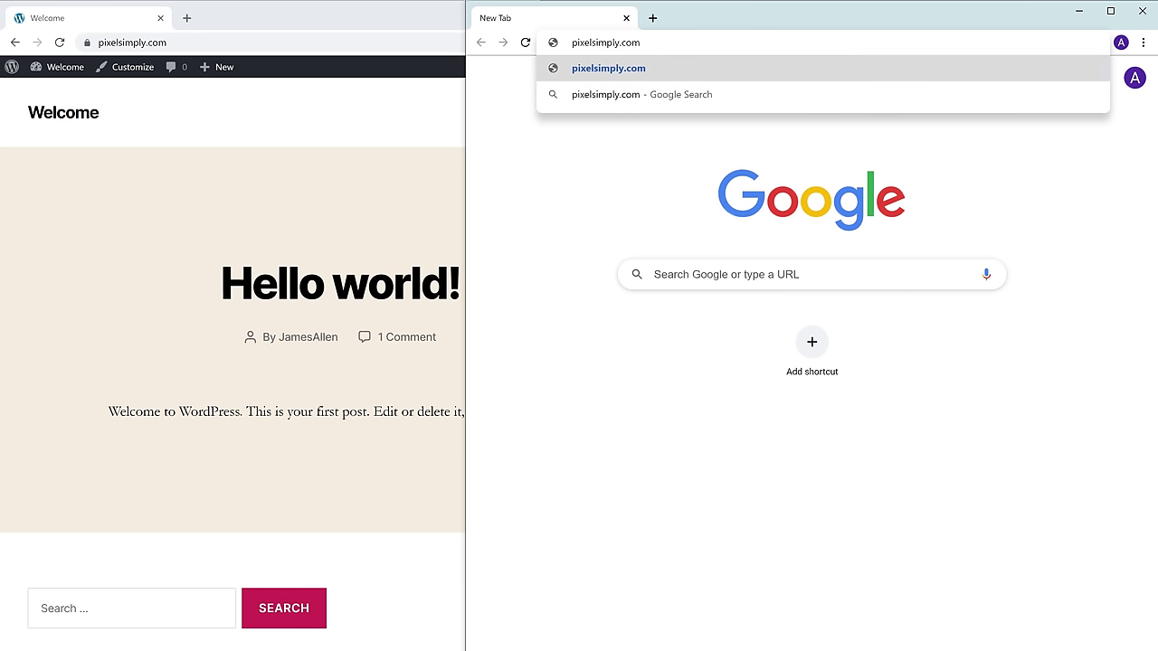
pyautogui.press('Return')
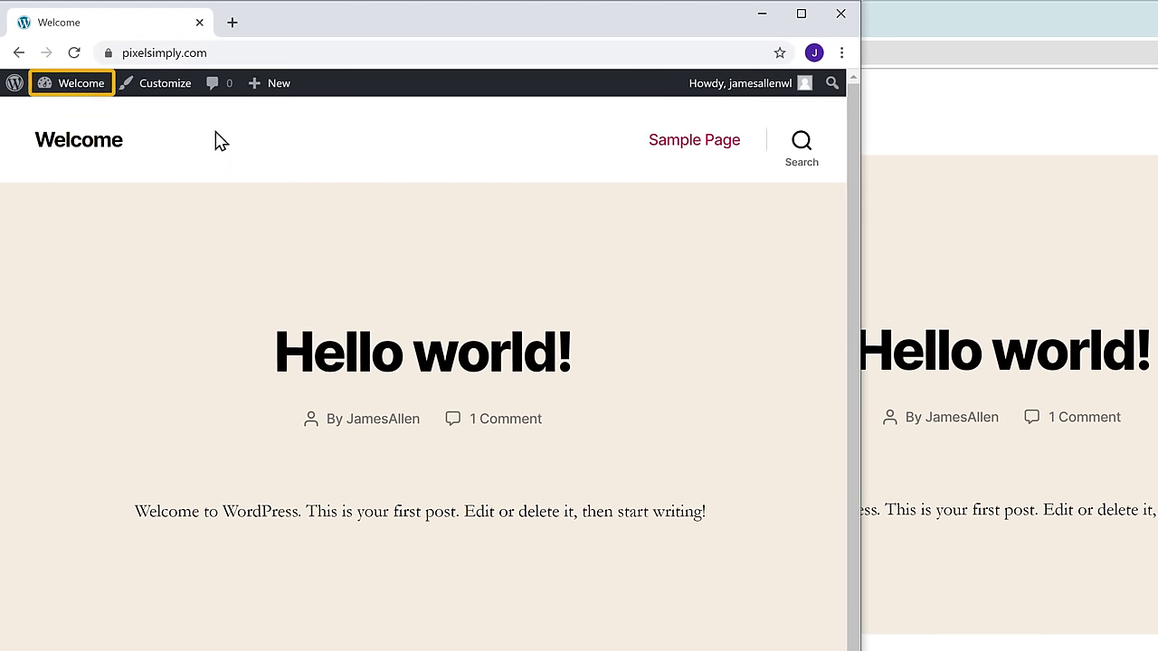
pyautogui.moveTo(106, 99)
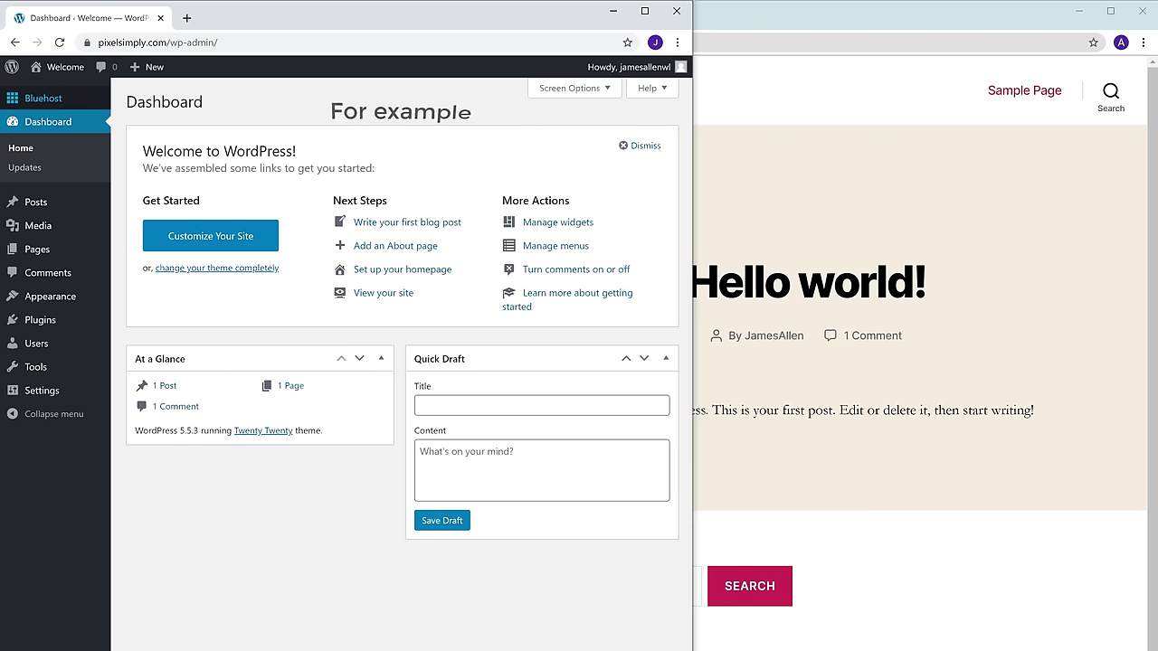
# - Trash the Sample Page from the dashboard's pages list, then return to the public site
pyautogui.hotkey('alt', 'Tab')
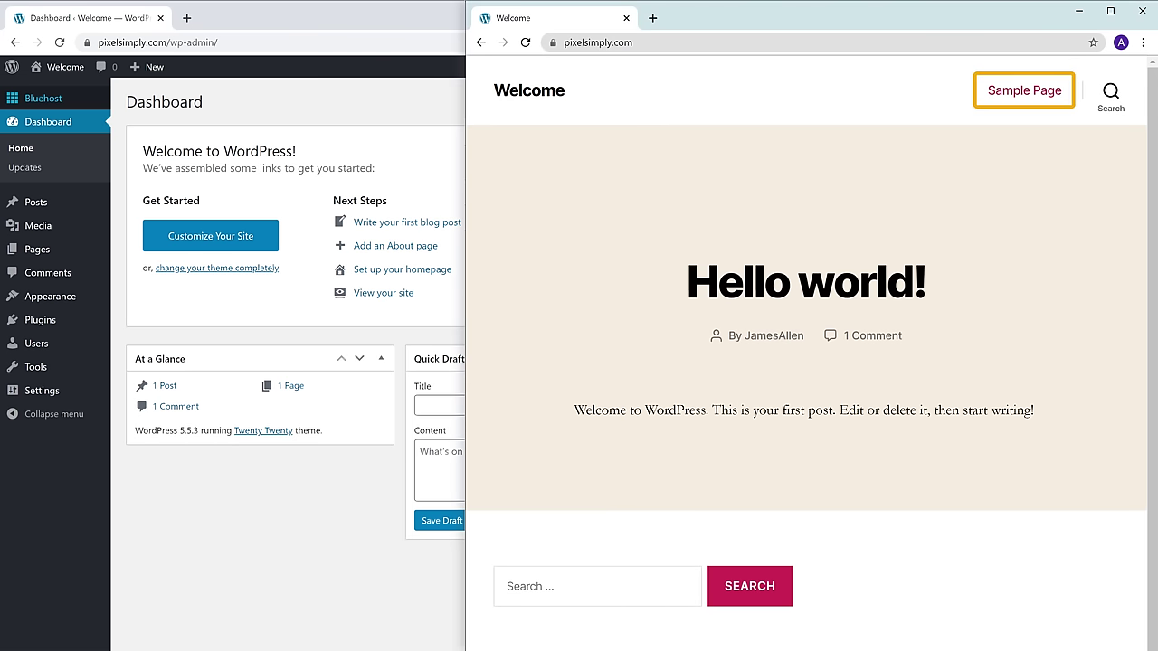
pyautogui.hotkey('alt', 'Tab')
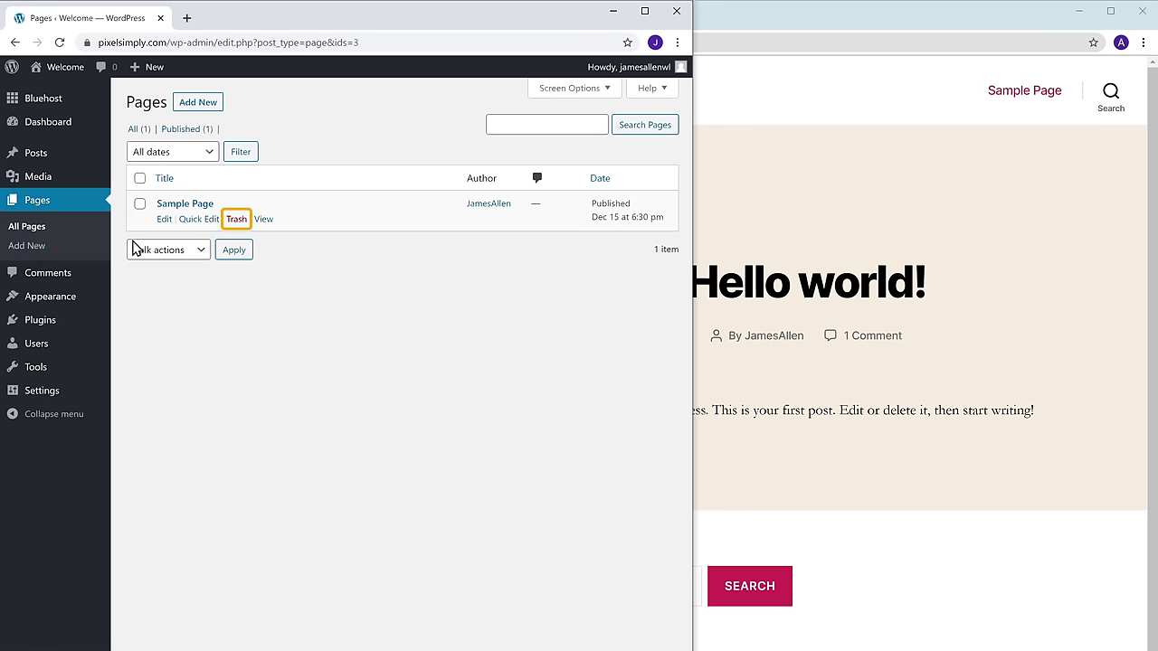
pyautogui.click(236, 220)
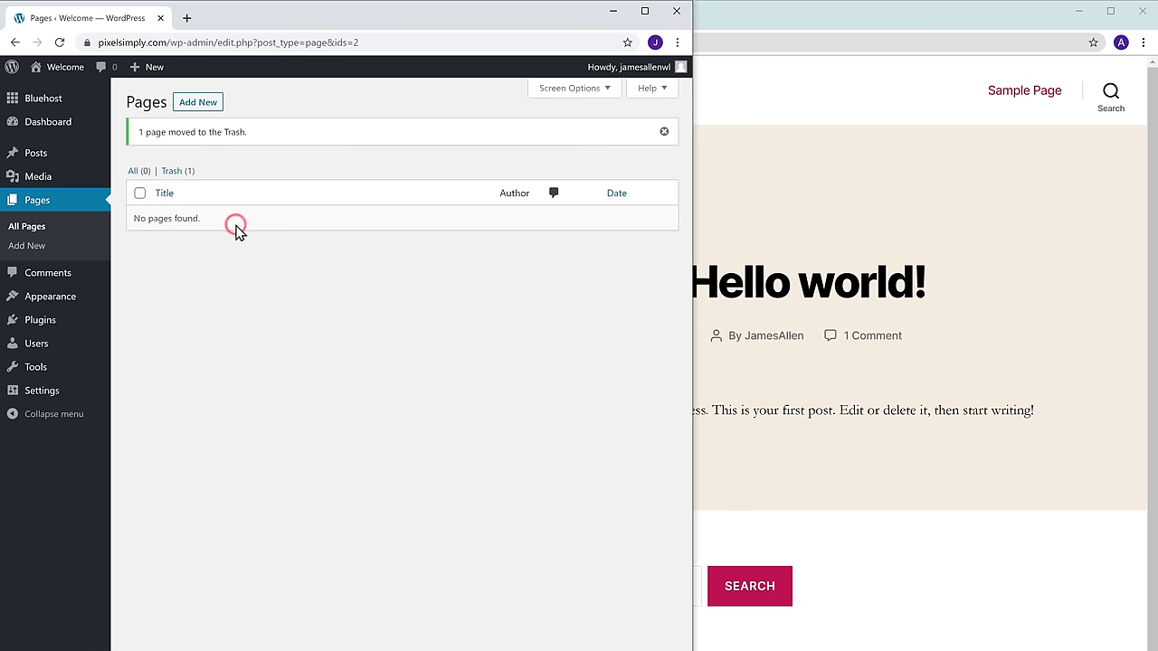
pyautogui.hotkey('alt', 'Tab')
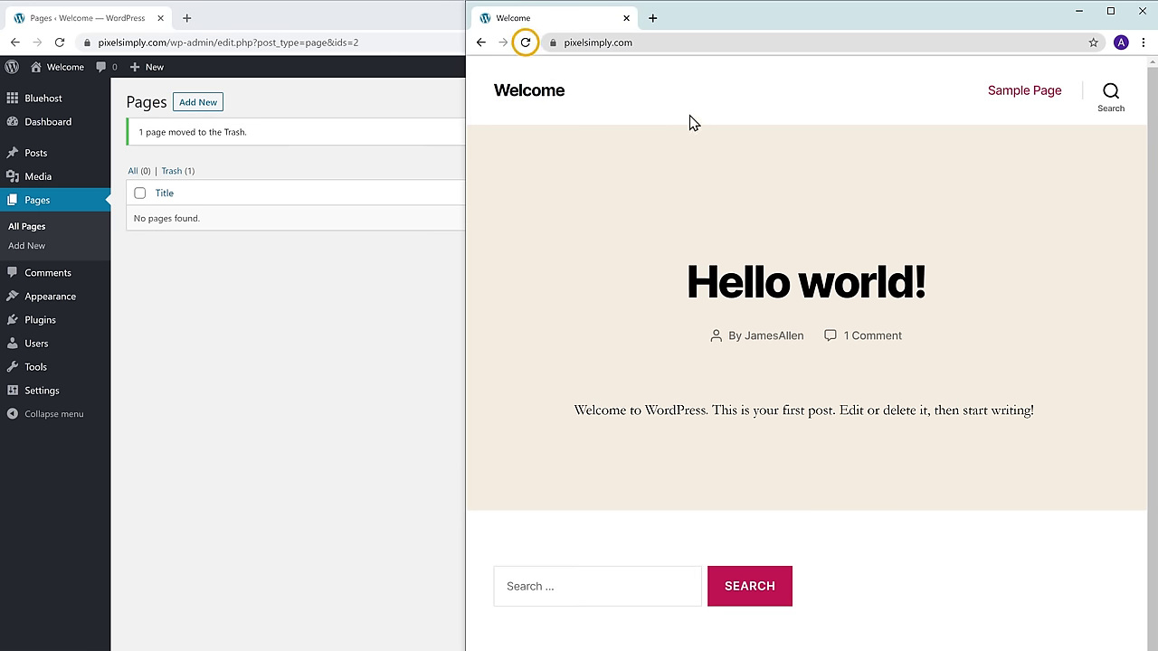
# - Reload the public homepage to confirm Sample Page is gone from its menu
pyautogui.click(525, 44)
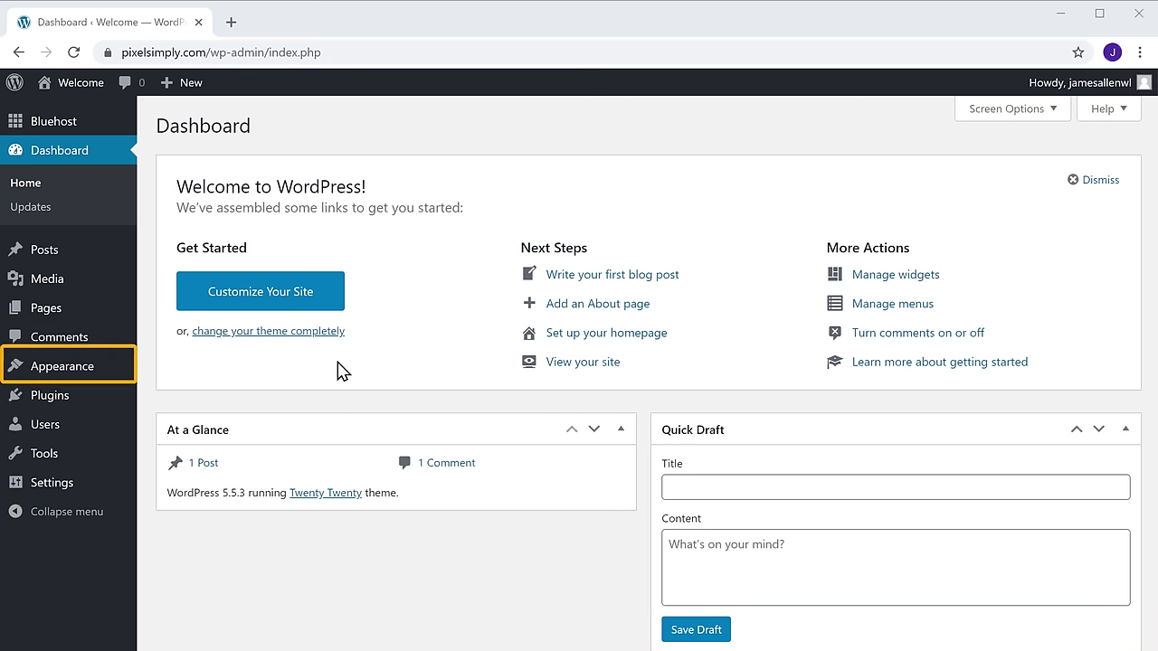
# - Go to Appearance > Themes and choose Add New Theme to browse featured themes
pyautogui.moveTo(52, 384)
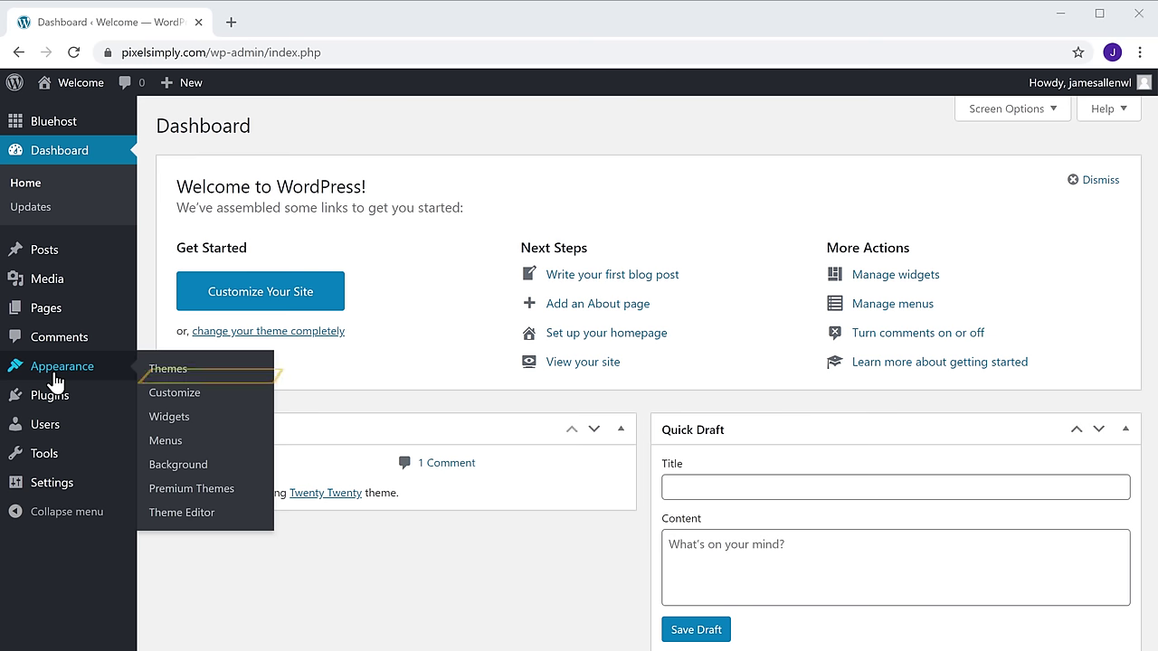
pyautogui.click(170, 375)
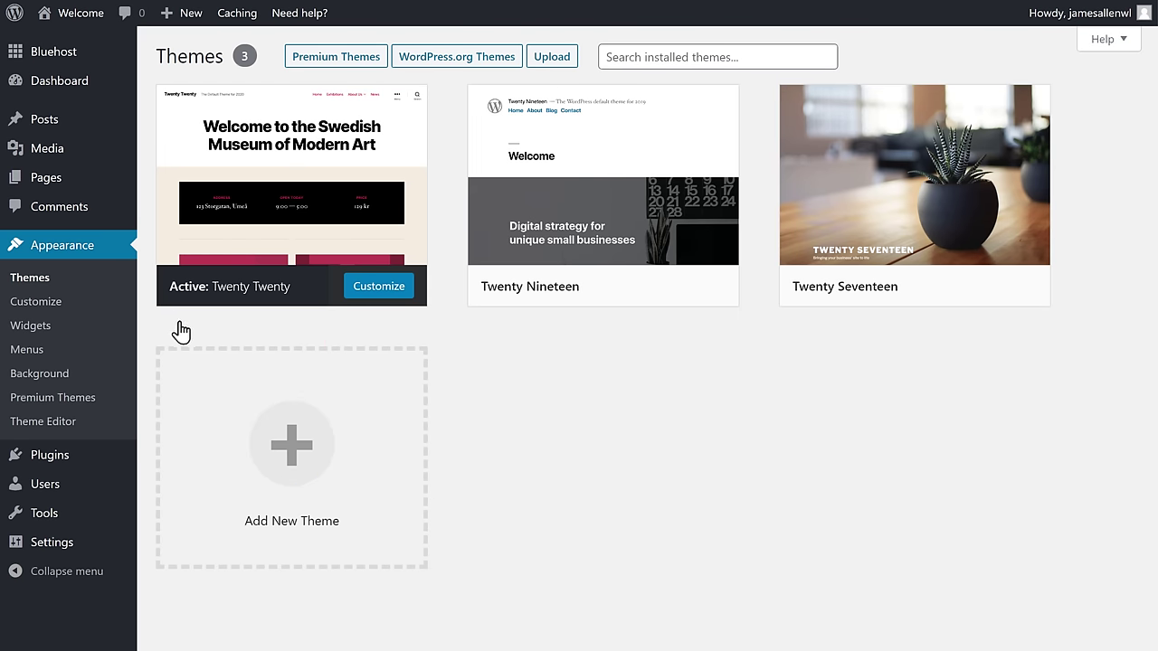
pyautogui.click(289, 486)
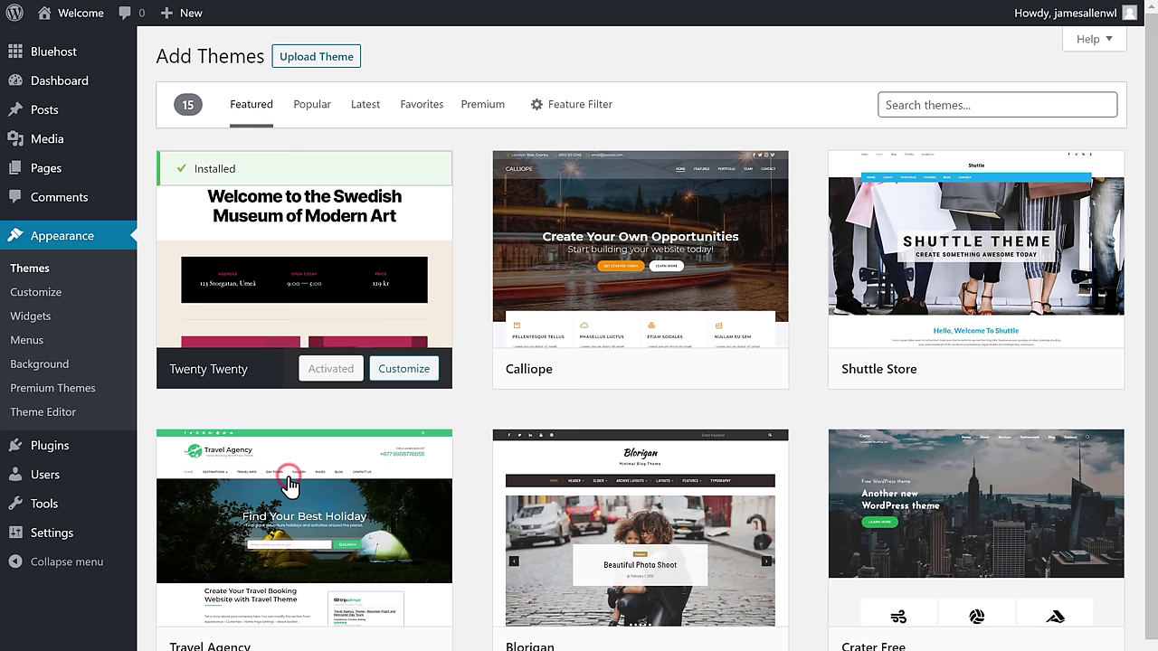